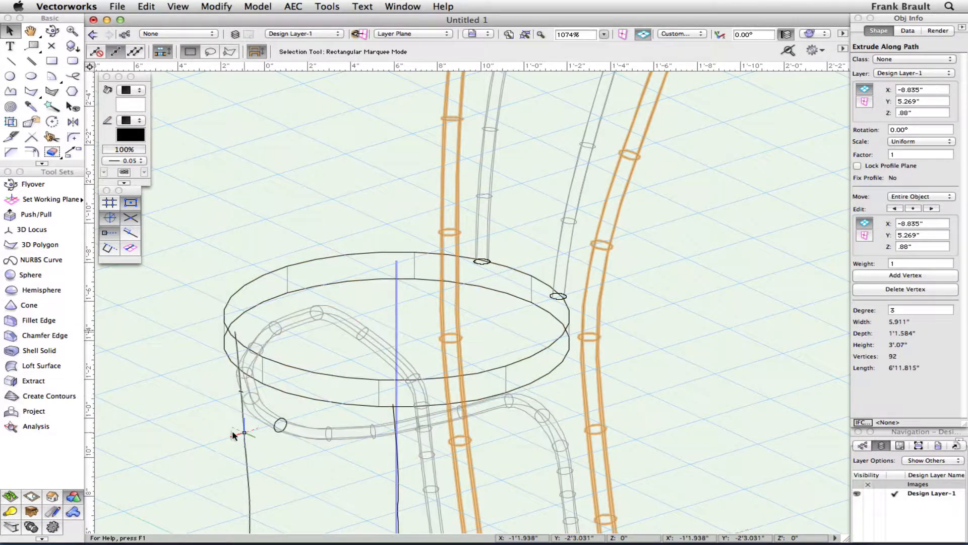
Paste the circle profile and extrude it along the first front leg's NURBS curve
{"action": "left_click", "coordinate": [270, 190]}
{"action": "key", "text": "super+v"}
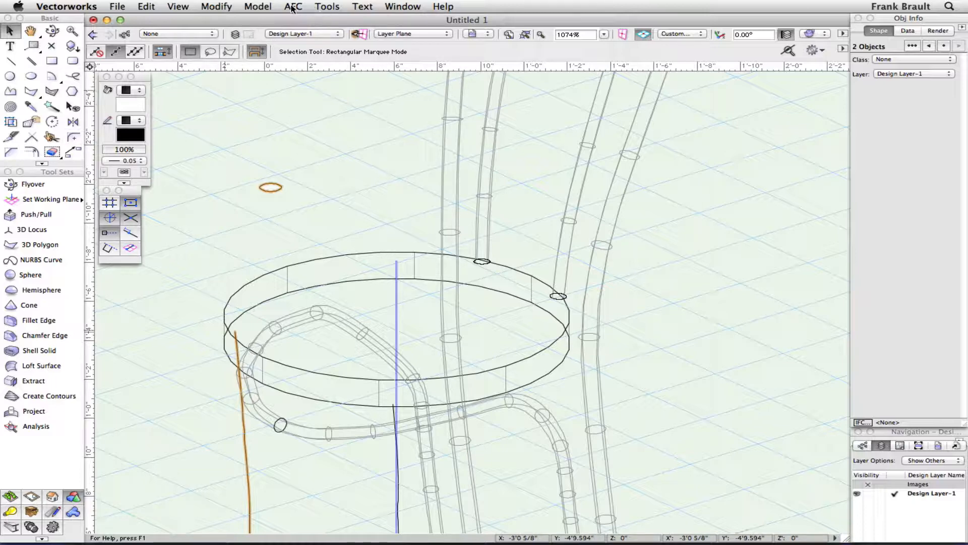
{"action": "left_click", "coordinate": [258, 6]}
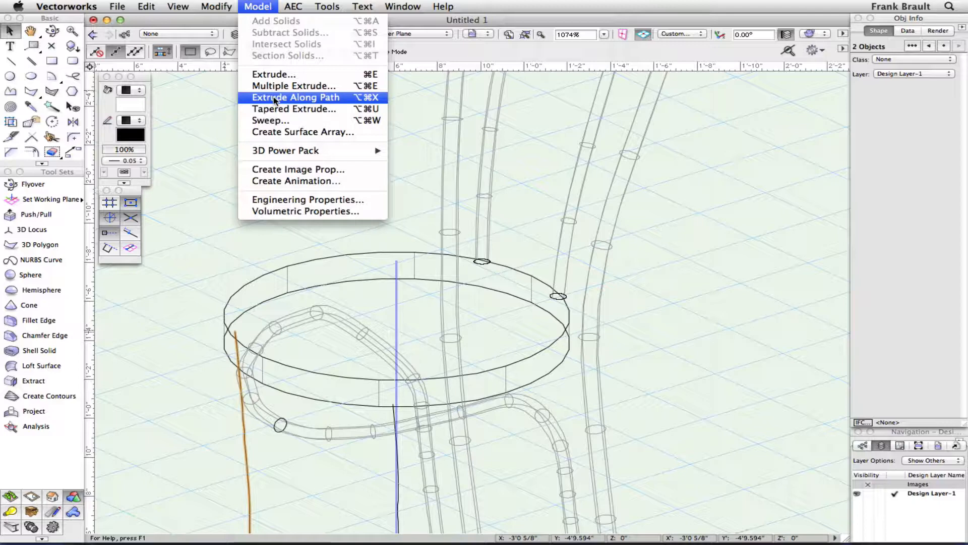
{"action": "left_click", "coordinate": [277, 98]}
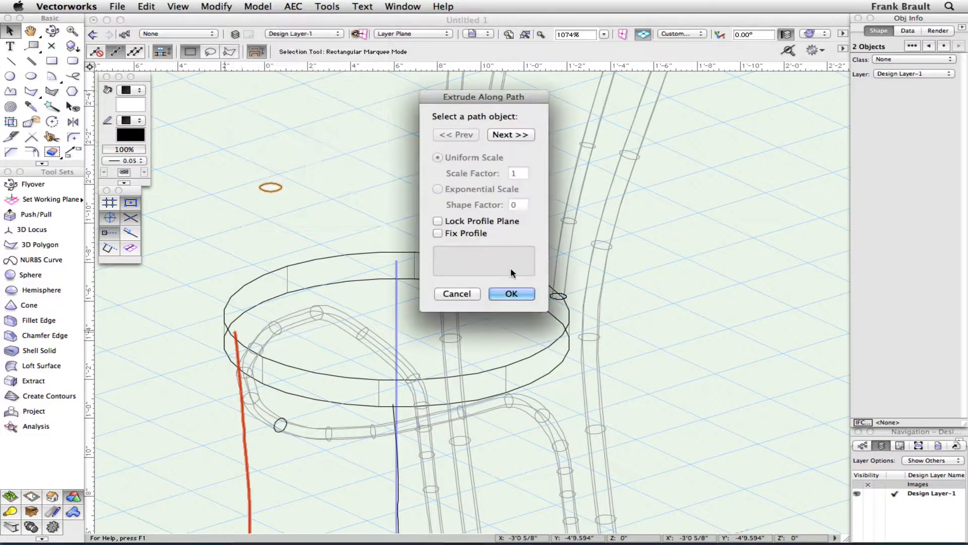
{"action": "left_click", "coordinate": [511, 294]}
Paste another circle profile and extrude it along the other front leg's NURBS curve
{"action": "left_click_drag", "start_coordinate": [465, 305], "coordinate": [415, 174]}
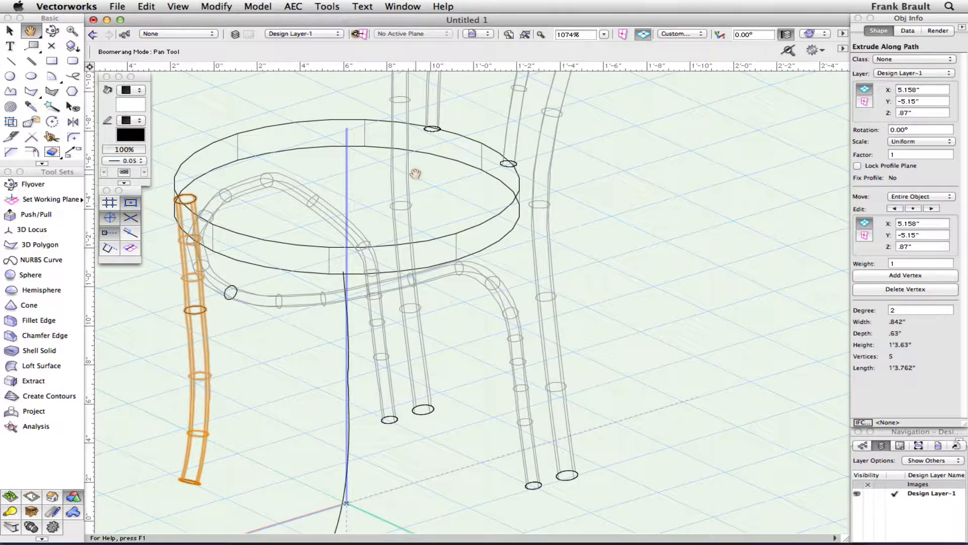
{"action": "left_click", "coordinate": [342, 276]}
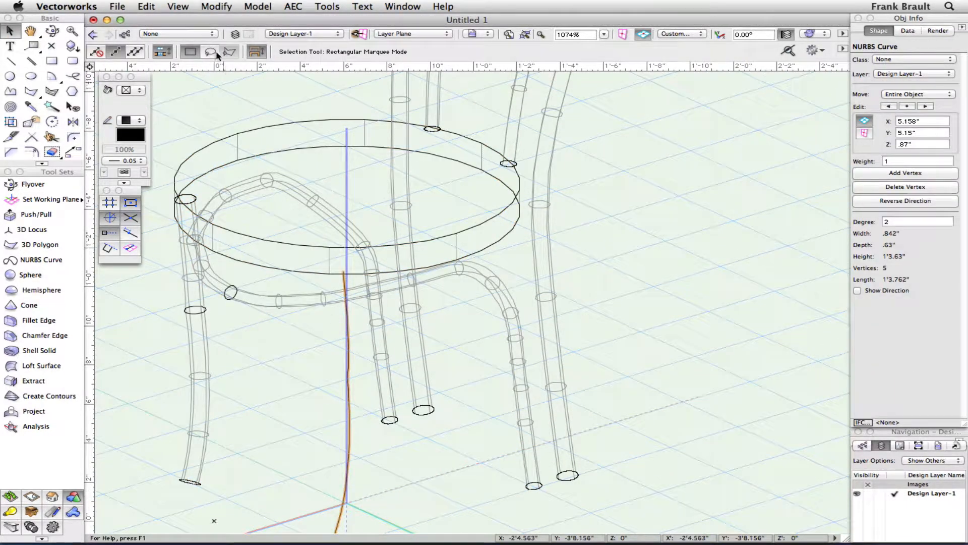
{"action": "left_click", "coordinate": [191, 112]}
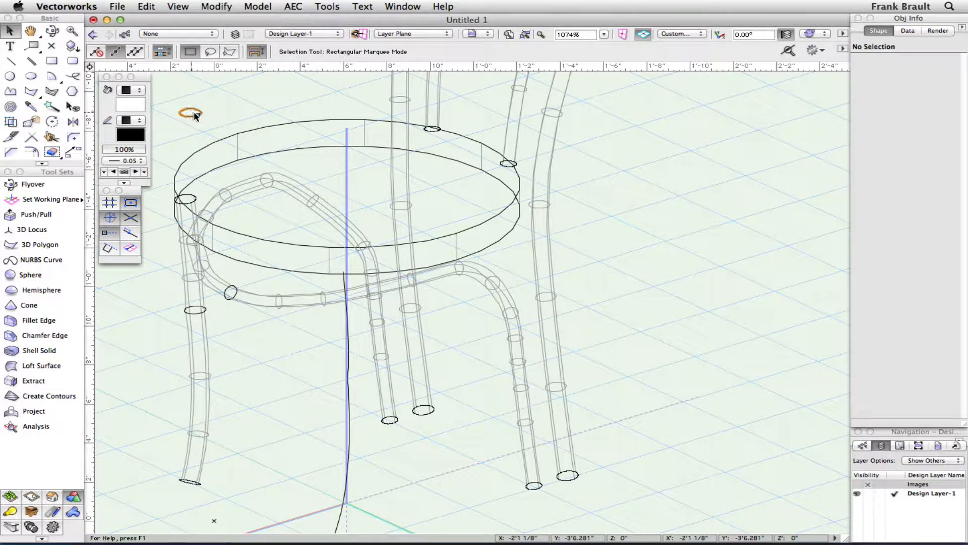
{"action": "left_click", "coordinate": [195, 115]}
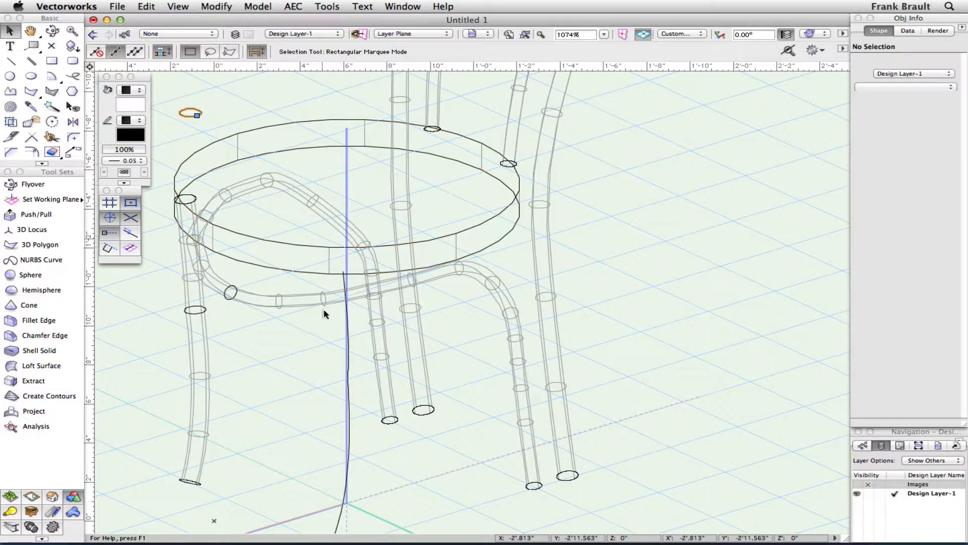
{"action": "left_click", "coordinate": [499, 204], "text": "shift"}
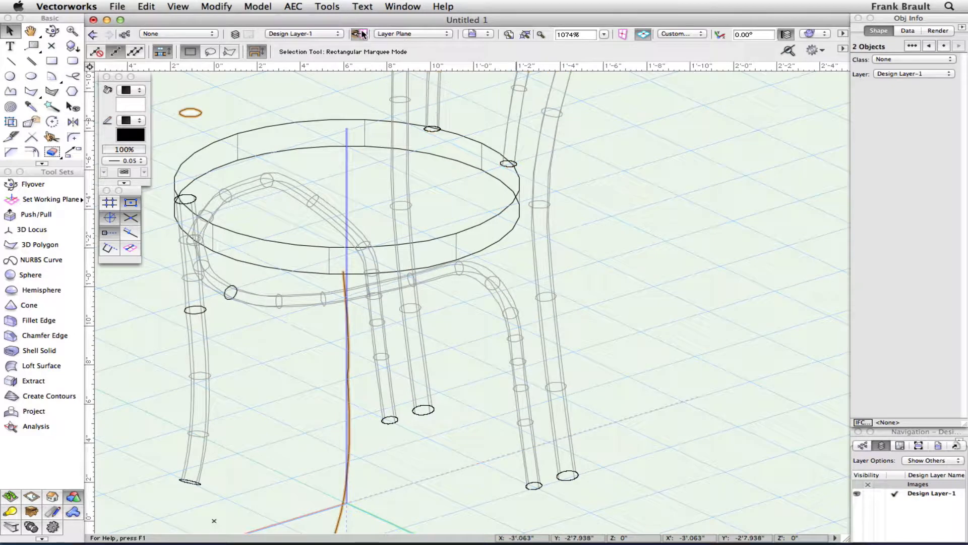
{"action": "left_click", "coordinate": [258, 7]}
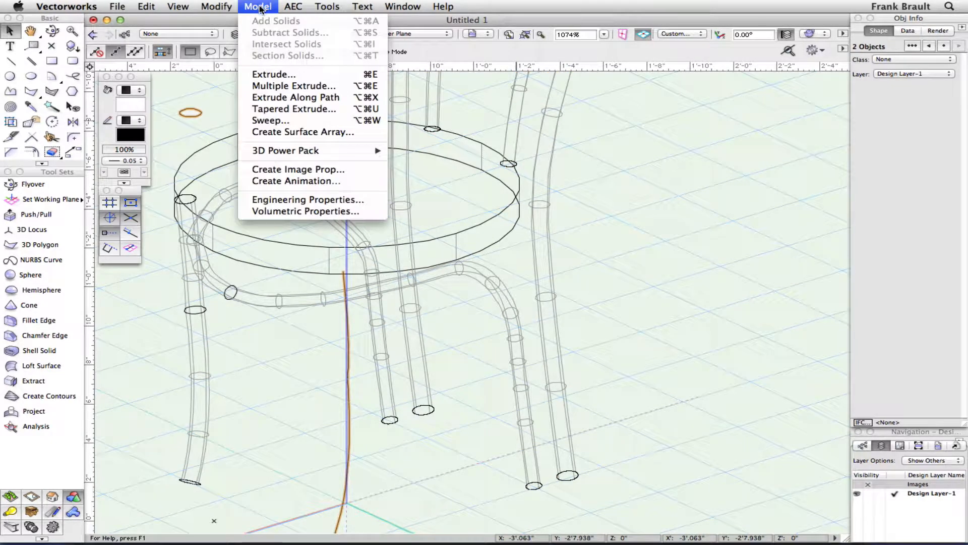
{"action": "left_click", "coordinate": [296, 98]}
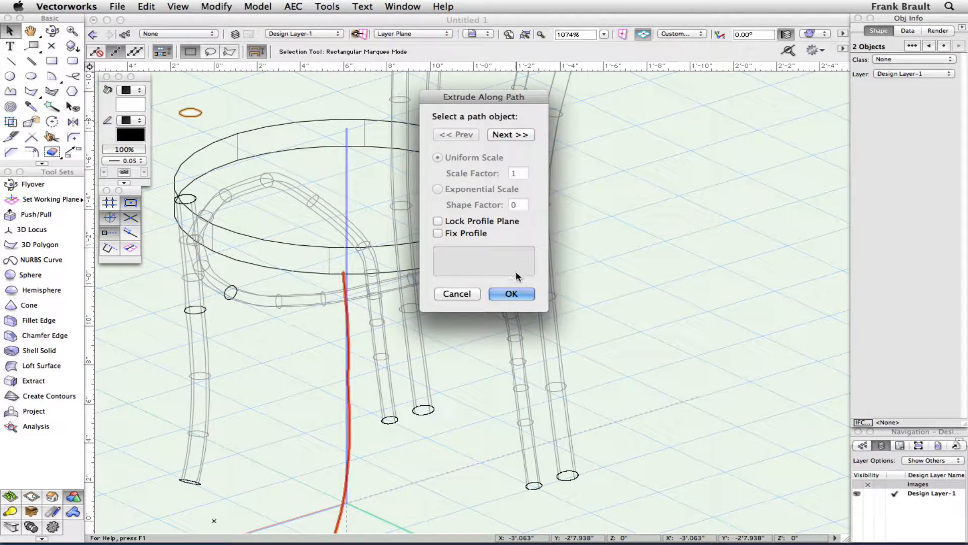
{"action": "left_click", "coordinate": [512, 294]}
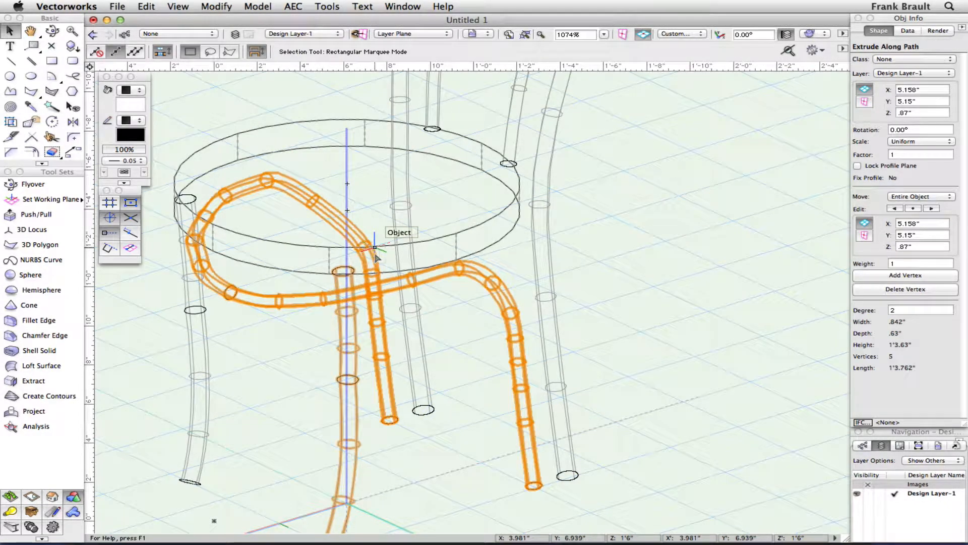
Shade the chair model and orbit around it to examine how the front legs meet the seat and brace
{"action": "key", "text": "shift+super+g"}
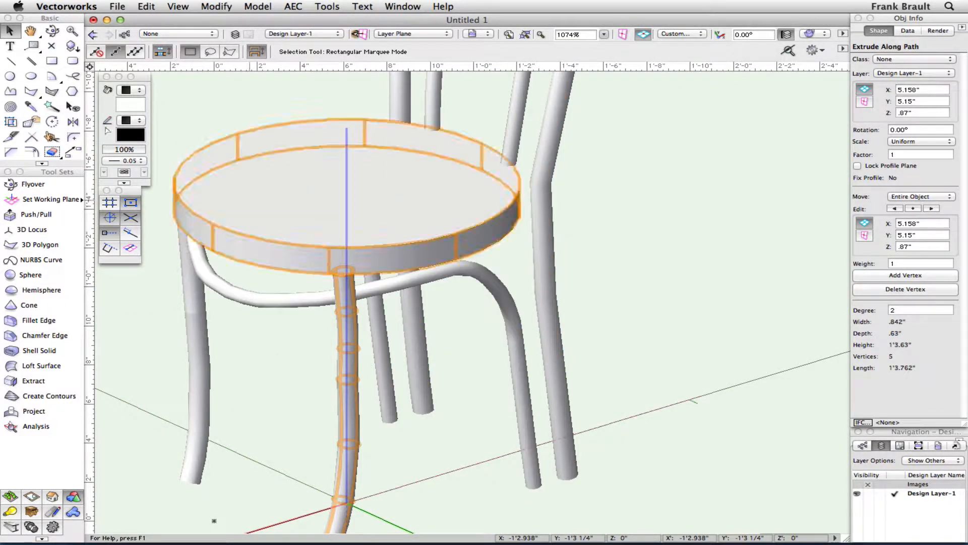
{"action": "left_click", "coordinate": [54, 34]}
{"action": "left_click_drag", "start_coordinate": [402, 339], "coordinate": [525, 315]}
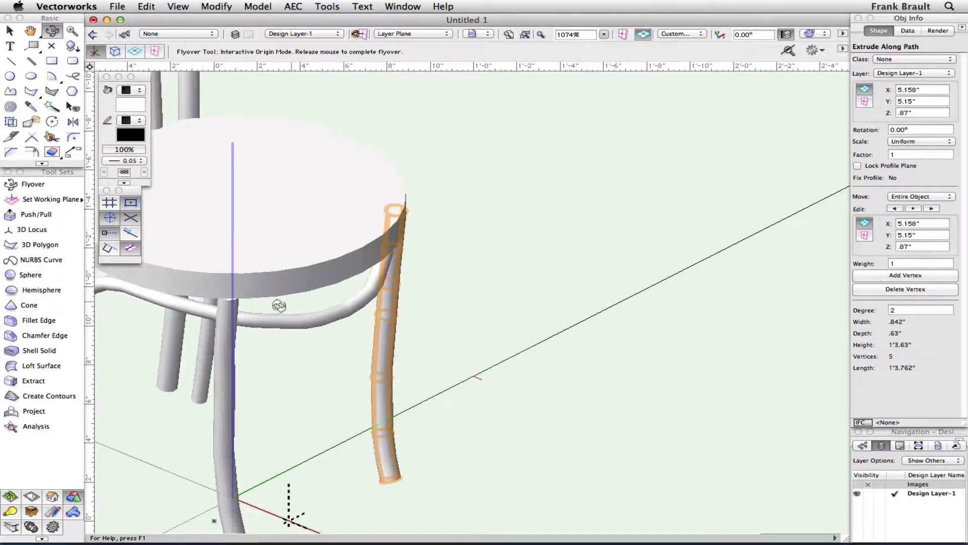
{"action": "key", "text": "space"}
{"action": "left_click_drag", "start_coordinate": [281, 307], "coordinate": [514, 332]}
{"action": "left_click_drag", "start_coordinate": [353, 374], "coordinate": [380, 379]}
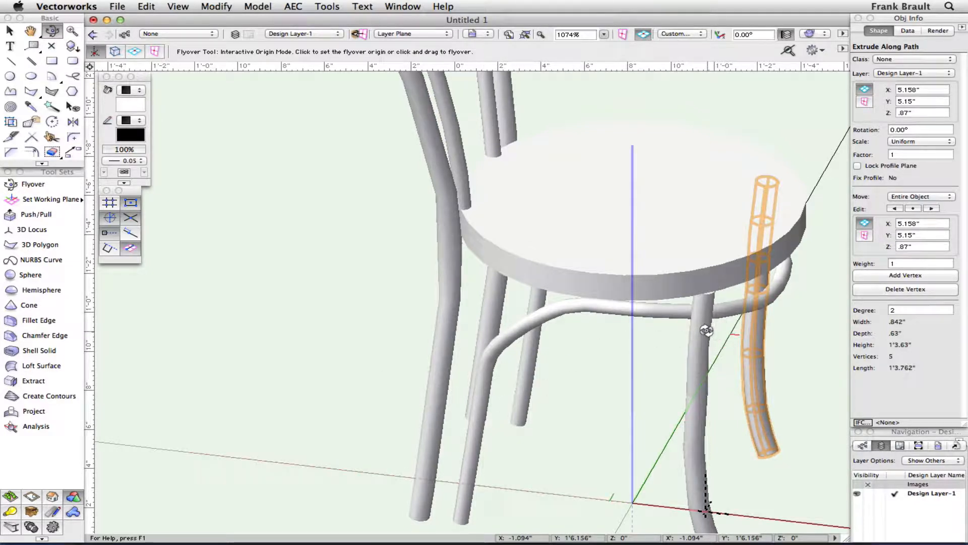
In Top/Plan view, nudge the curved leg brace toward the backrest to X -7.239"
{"action": "key", "text": "F5"}
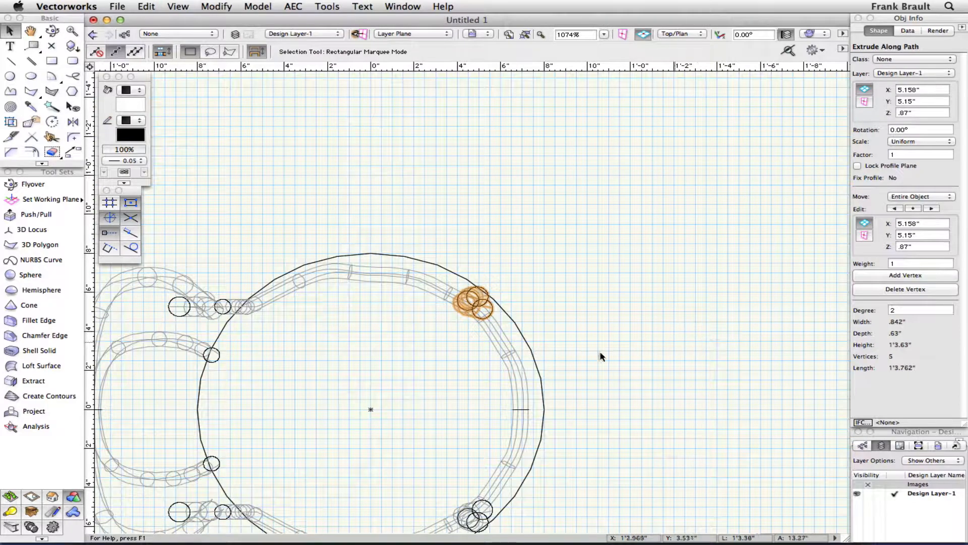
{"action": "left_click", "coordinate": [497, 355]}
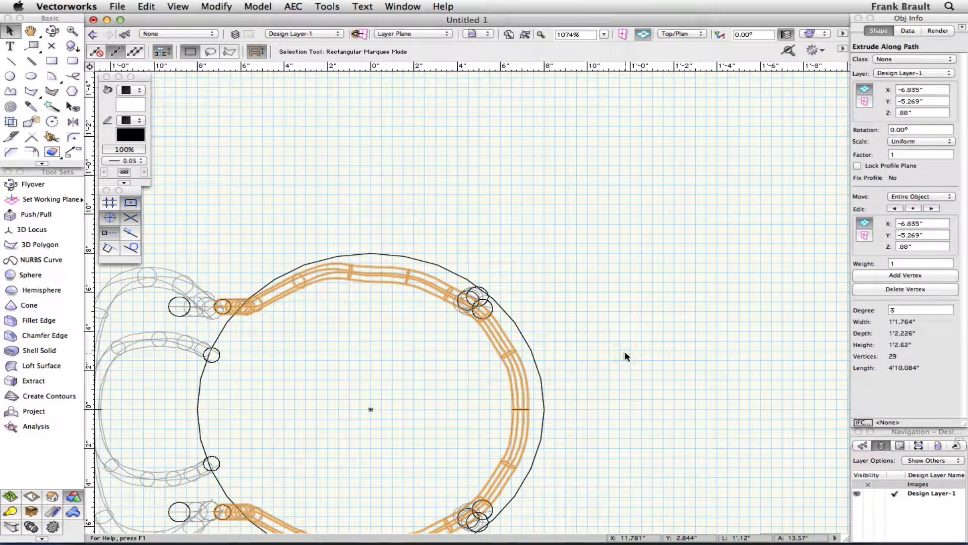
{"action": "key", "text": "shift+Left"}
{"action": "key", "text": "shift+Left"}
{"action": "key", "text": "shift+Left"}
{"action": "key", "text": "shift+Left"}
{"action": "key", "text": "shift+Left"}
{"action": "key", "text": "shift+Left"}
{"action": "key", "text": "shift+Left"}
{"action": "key", "text": "shift+Left"}
{"action": "key", "text": "shift+Left"}
{"action": "key", "text": "shift+Left"}
{"action": "key", "text": "shift+Left"}
{"action": "key", "text": "shift+Left"}
{"action": "key", "text": "shift+Left"}
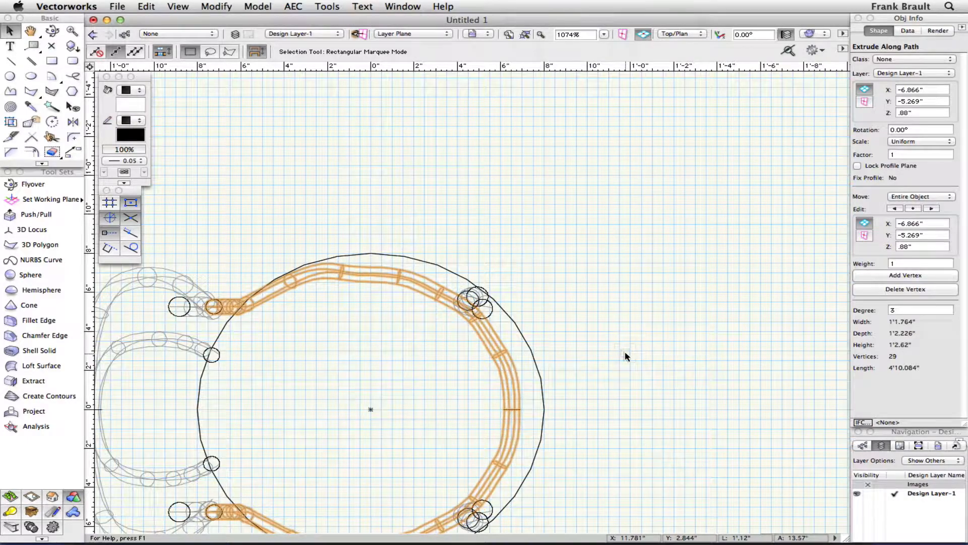
Check the brace against the front legs in 3D, and nudge it further toward the backrest to X -7.549" in Top/Plan view
{"action": "left_click", "coordinate": [52, 31]}
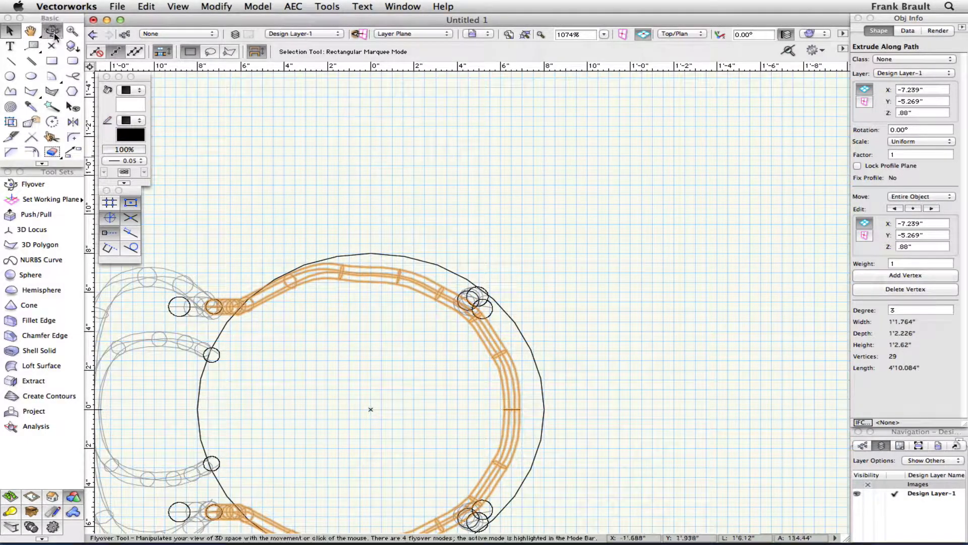
{"action": "mouse_move", "coordinate": [446, 409]}
{"action": "left_mouse_down"}
{"action": "mouse_move", "coordinate": [439, 373]}
{"action": "mouse_move", "coordinate": [447, 406]}
{"action": "left_mouse_up"}
{"action": "left_click_drag", "start_coordinate": [417, 348], "coordinate": [385, 328]}
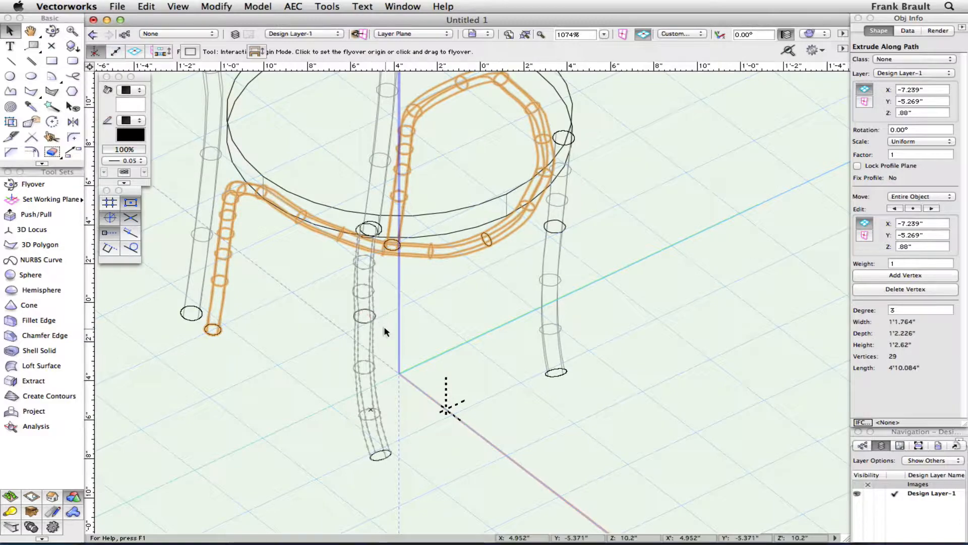
{"action": "key", "text": "5"}
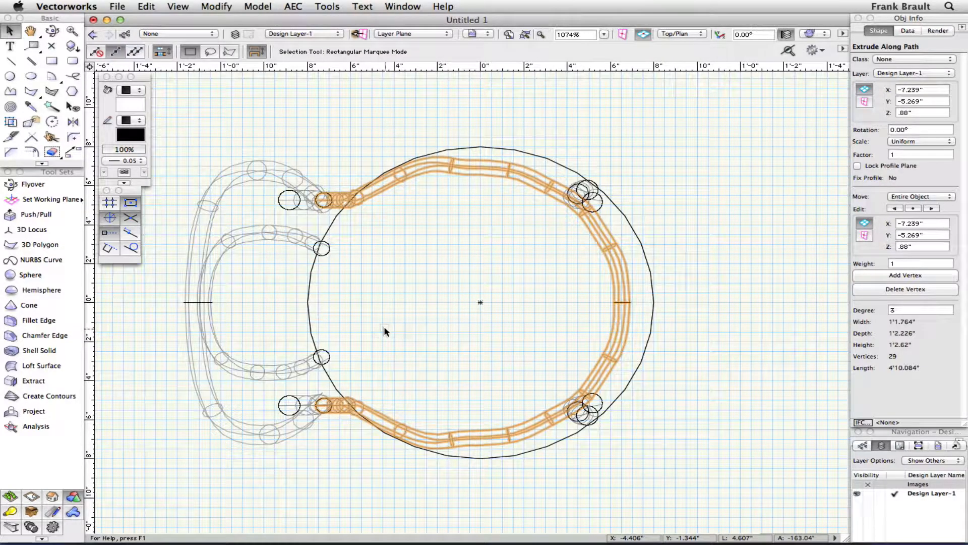
{"action": "key", "text": "shift+Left"}
{"action": "key", "text": "shift+Left"}
{"action": "key", "text": "shift+Left"}
{"action": "key", "text": "shift+Left"}
{"action": "key", "text": "shift+Left"}
{"action": "key", "text": "shift+Left"}
{"action": "key", "text": "shift+Left"}
{"action": "key", "text": "shift+Left"}
{"action": "key", "text": "shift+Left"}
{"action": "key", "text": "shift+Left"}
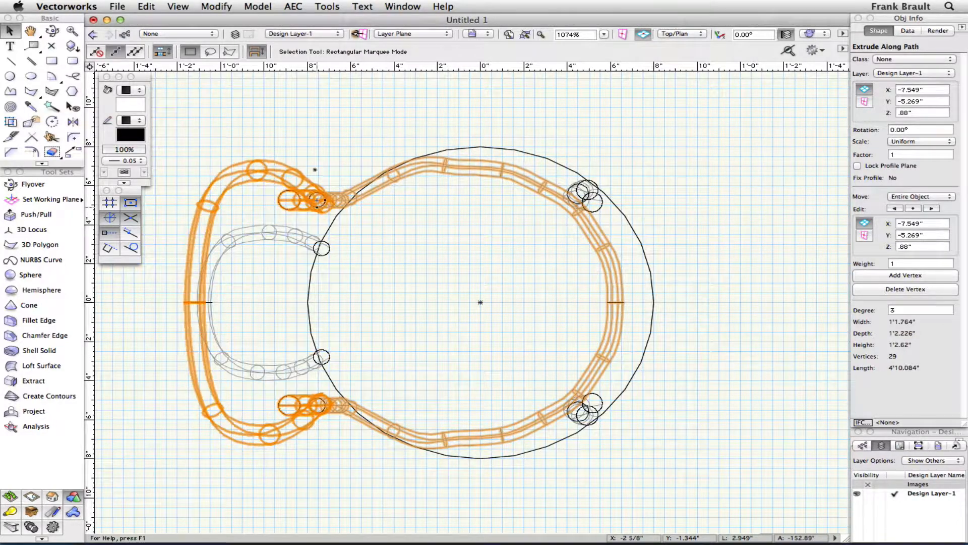
Select the inner backrest loop and nudge it away from the seat to X -7.749"
{"action": "left_click", "coordinate": [393, 314]}
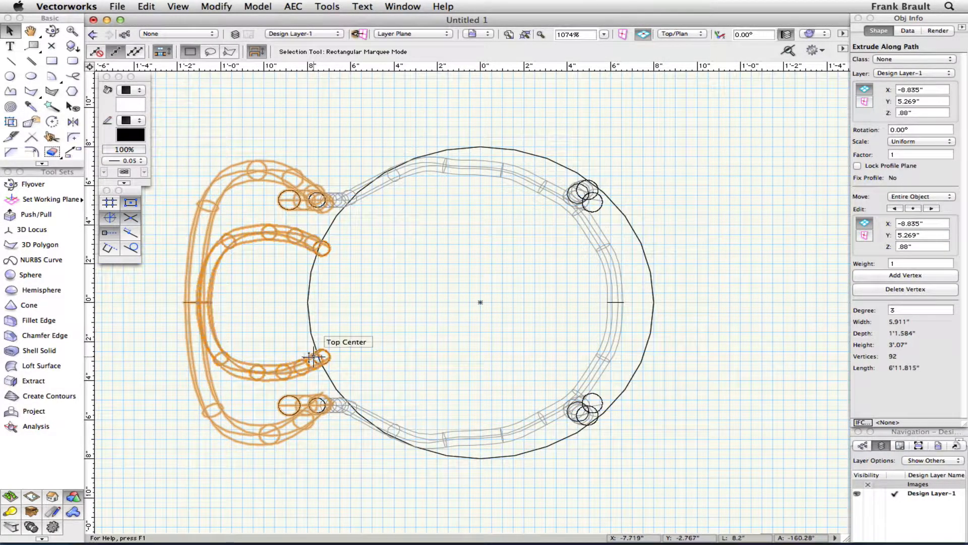
{"action": "left_click", "coordinate": [371, 355]}
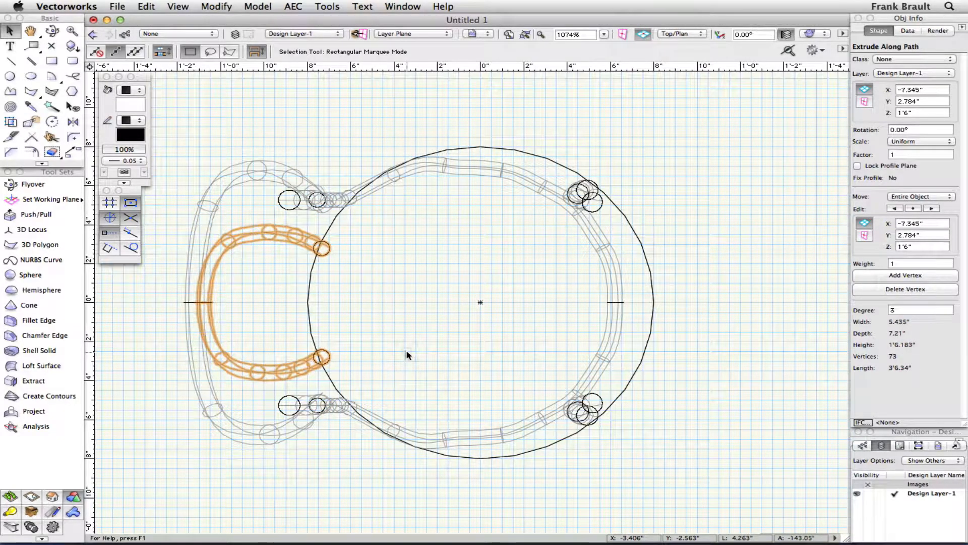
{"action": "key", "text": "Left"}
{"action": "key", "text": "Left"}
{"action": "key", "text": "Left"}
{"action": "key", "text": "Left"}
{"action": "key", "text": "Left"}
{"action": "key", "text": "Left"}
{"action": "key", "text": "Left"}
{"action": "key", "text": "Left"}
{"action": "key", "text": "Left"}
{"action": "key", "text": "Left"}
{"action": "key", "text": "Left"}
{"action": "key", "text": "Left"}
{"action": "key", "text": "Left"}
{"action": "key", "text": "Left"}
{"action": "key", "text": "Left"}
{"action": "key", "text": "Left"}
{"action": "key", "text": "Left"}
{"action": "key", "text": "Left"}
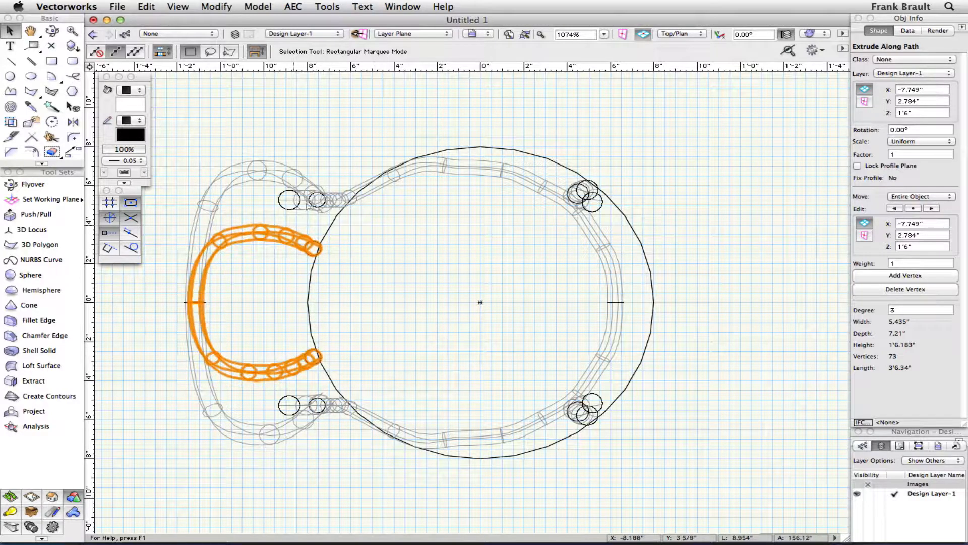
Select the outer backrest frame and nudge it toward the seat to X -8.463"
{"action": "left_click", "coordinate": [331, 200]}
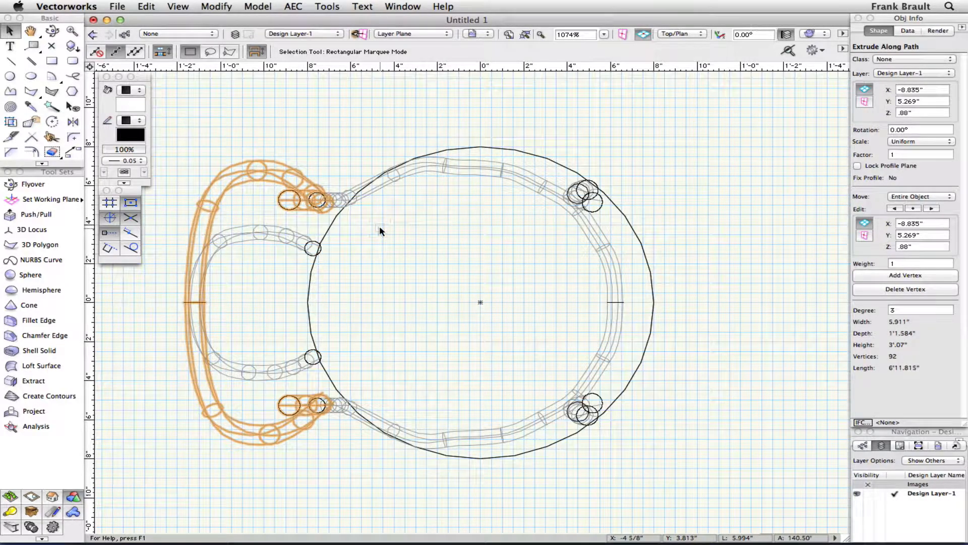
{"action": "key", "text": "Right"}
{"action": "key", "text": "Right"}
{"action": "key", "text": "Right"}
{"action": "key", "text": "Right"}
{"action": "key", "text": "Right"}
{"action": "key", "text": "Right"}
{"action": "key", "text": "Right"}
{"action": "key", "text": "Right"}
{"action": "key", "text": "Right"}
{"action": "key", "text": "Right"}
{"action": "key", "text": "Right"}
{"action": "key", "text": "Right"}
{"action": "key", "text": "Right"}
{"action": "key", "text": "Right"}
{"action": "key", "text": "Right"}
{"action": "key", "text": "Right"}
{"action": "key", "text": "Right"}
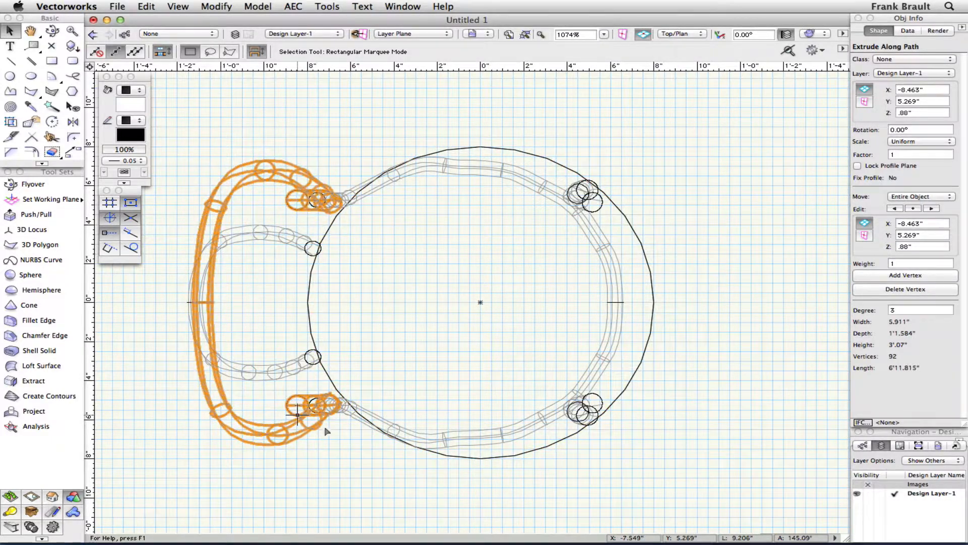
Orbit around the whole chair, in wireframe and shaded, to examine the backrest, brace and leg alignment from front and back
{"action": "left_click", "coordinate": [52, 30]}
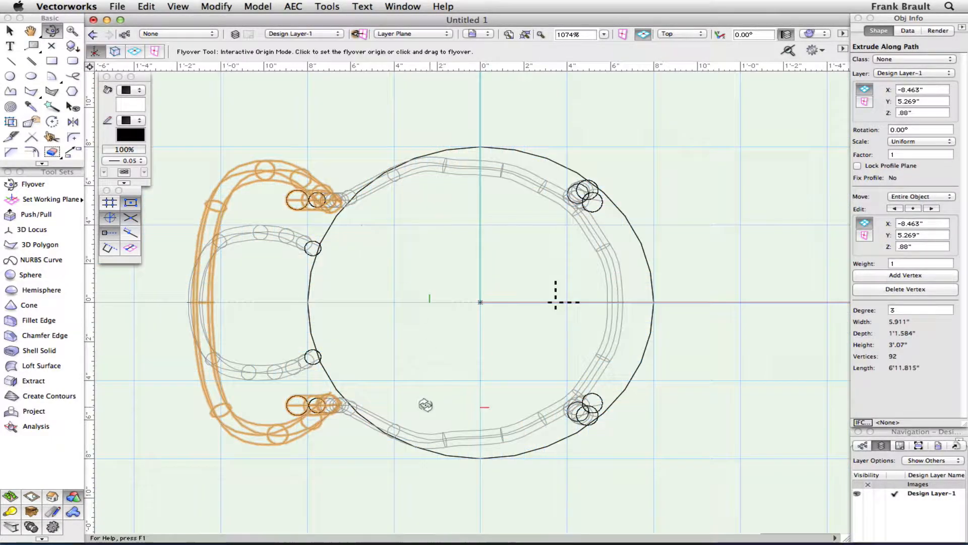
{"action": "left_click_drag", "start_coordinate": [426, 405], "coordinate": [385, 455]}
{"action": "key", "text": "space"}
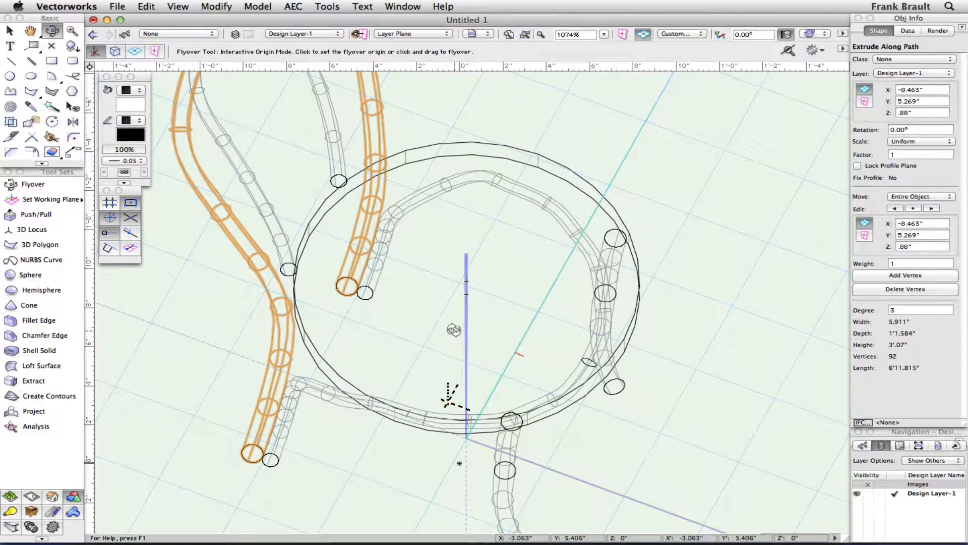
{"action": "left_click_drag", "start_coordinate": [454, 330], "coordinate": [393, 348]}
{"action": "scroll", "coordinate": [394, 349], "scroll_direction": "up", "scroll_amount": 1}
{"action": "scroll", "coordinate": [393, 350], "scroll_direction": "down", "scroll_amount": 8}
{"action": "key", "text": "space"}
{"action": "left_click_drag", "start_coordinate": [387, 308], "coordinate": [377, 393]}
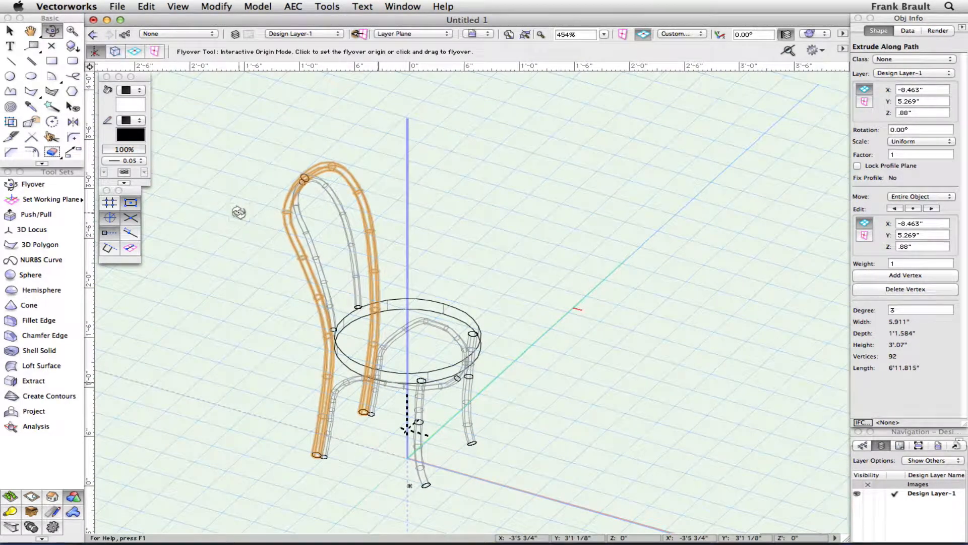
{"action": "left_click_drag", "start_coordinate": [386, 369], "coordinate": [390, 347]}
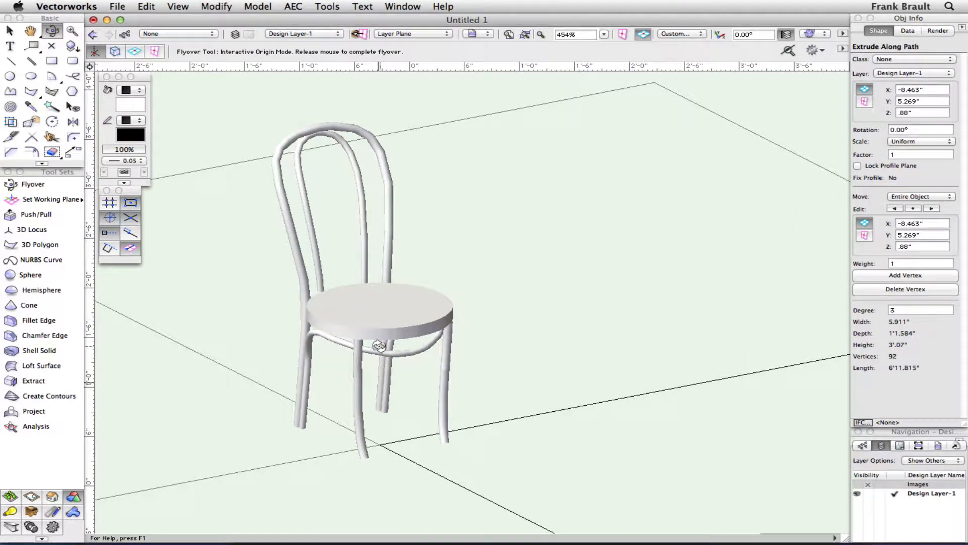
{"action": "left_click_drag", "start_coordinate": [492, 374], "coordinate": [278, 353]}
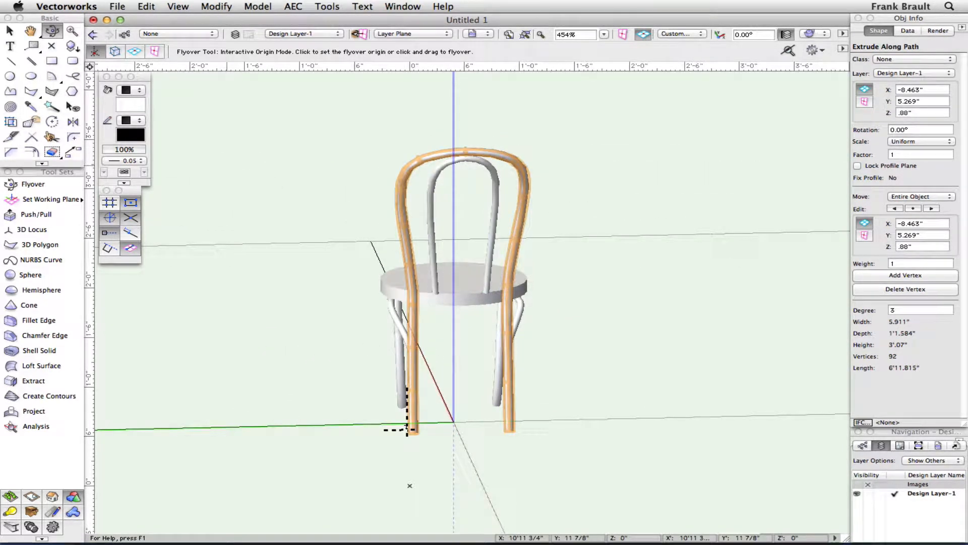
Open the inner backrest loop's extrusion path for editing
{"action": "left_click", "coordinate": [9, 31]}
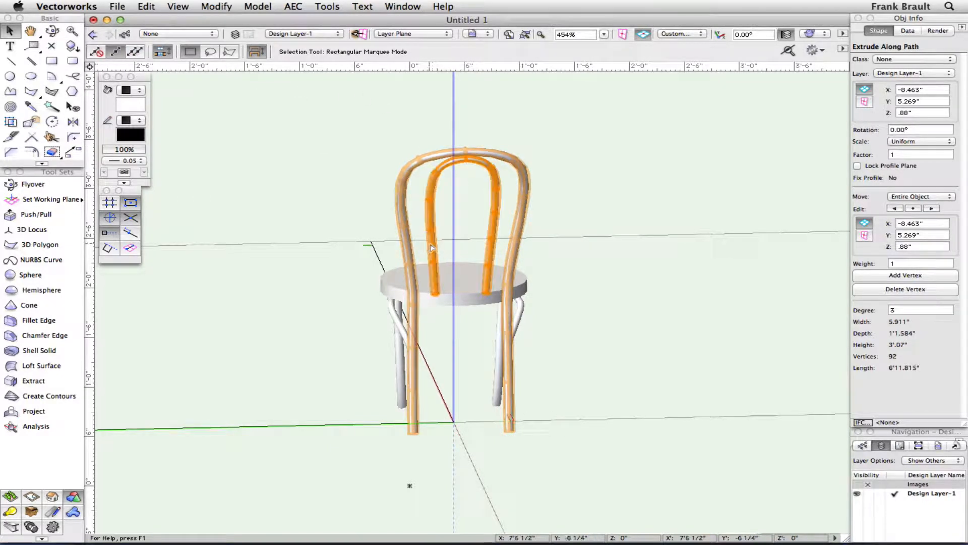
{"action": "double_click", "coordinate": [490, 256]}
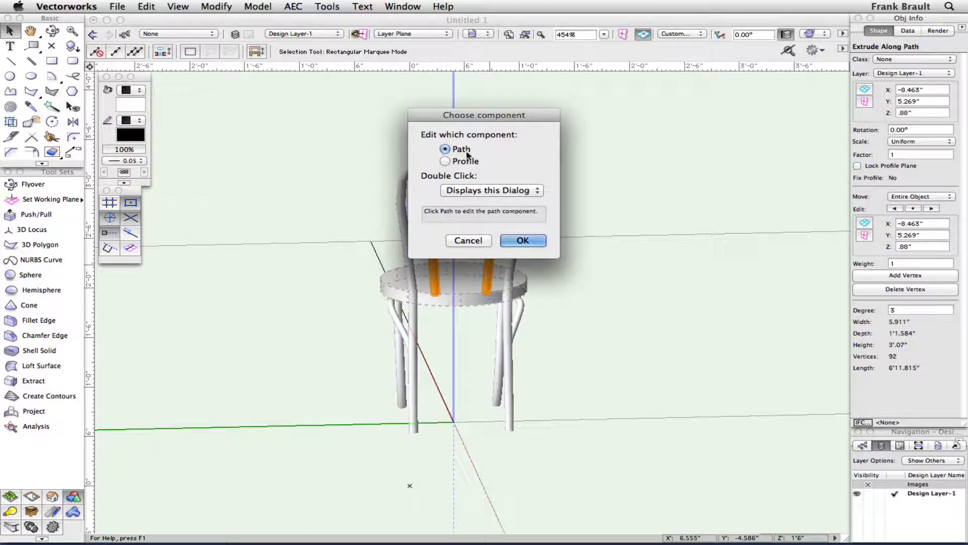
{"action": "left_click", "coordinate": [523, 240]}
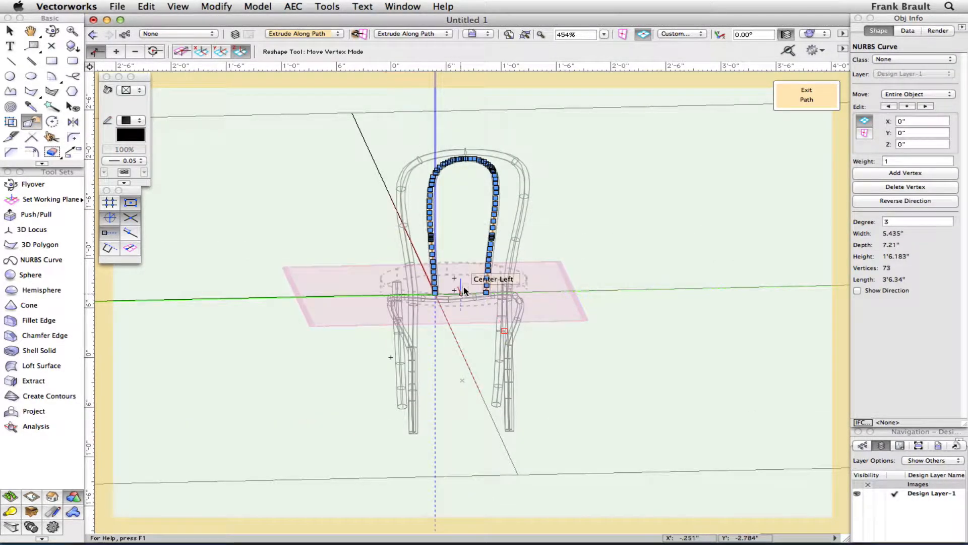
Try to lower the path's end vertex at the origin vertically to Z -1.5", and undo the reshape
{"action": "scroll", "coordinate": [463, 291], "scroll_direction": "down", "scroll_amount": 1}
{"action": "scroll", "coordinate": [463, 291], "scroll_direction": "up", "scroll_amount": 3}
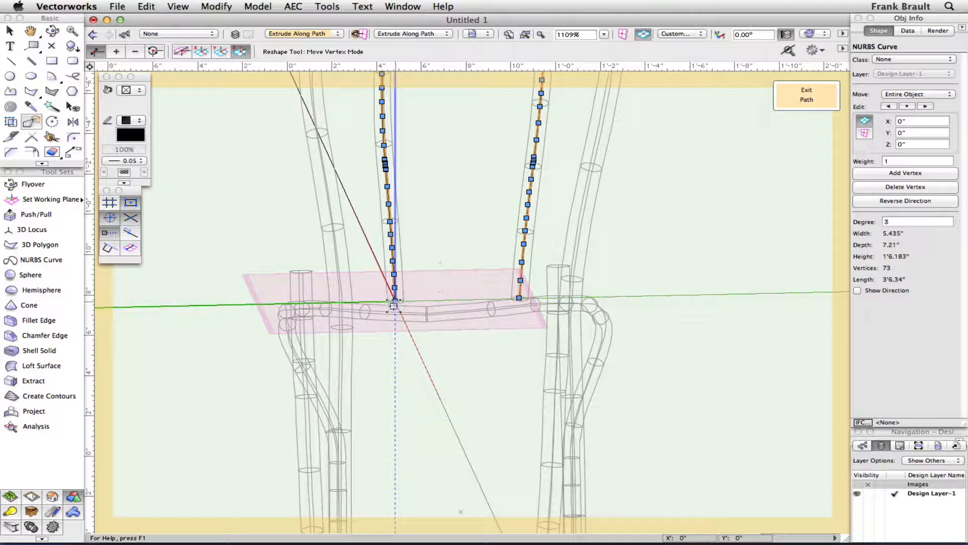
{"action": "left_click_drag", "start_coordinate": [393, 306], "coordinate": [397, 316]}
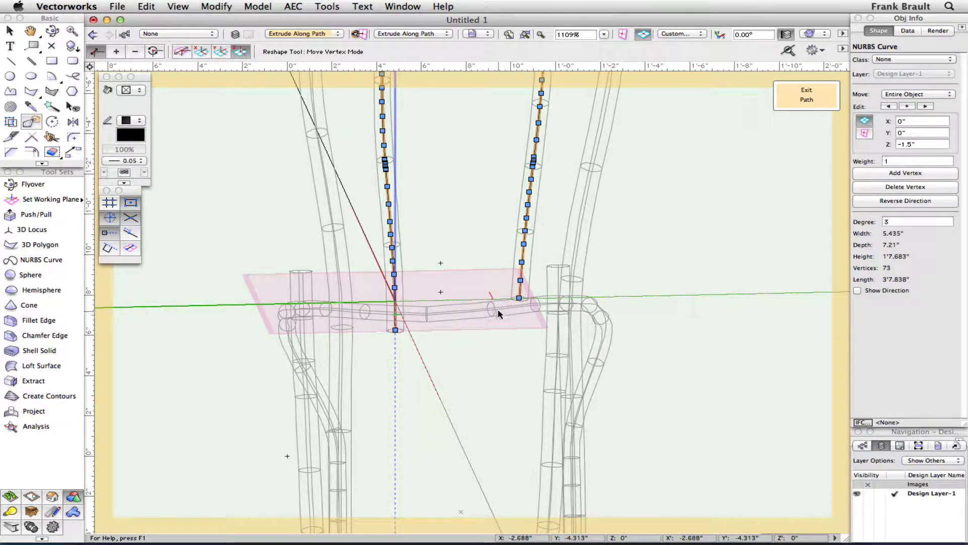
{"action": "key", "text": "super+z"}
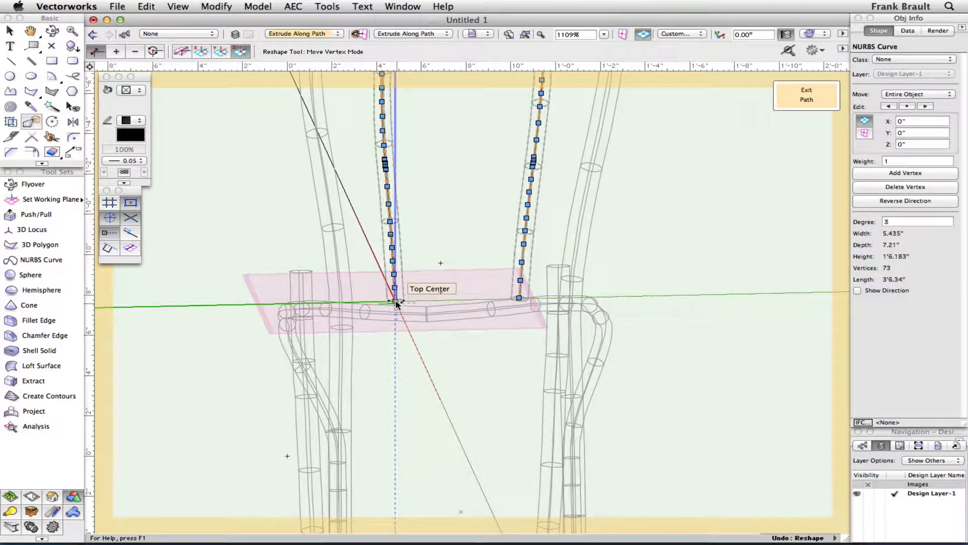
{"action": "left_click_drag", "start_coordinate": [395, 302], "coordinate": [394, 316]}
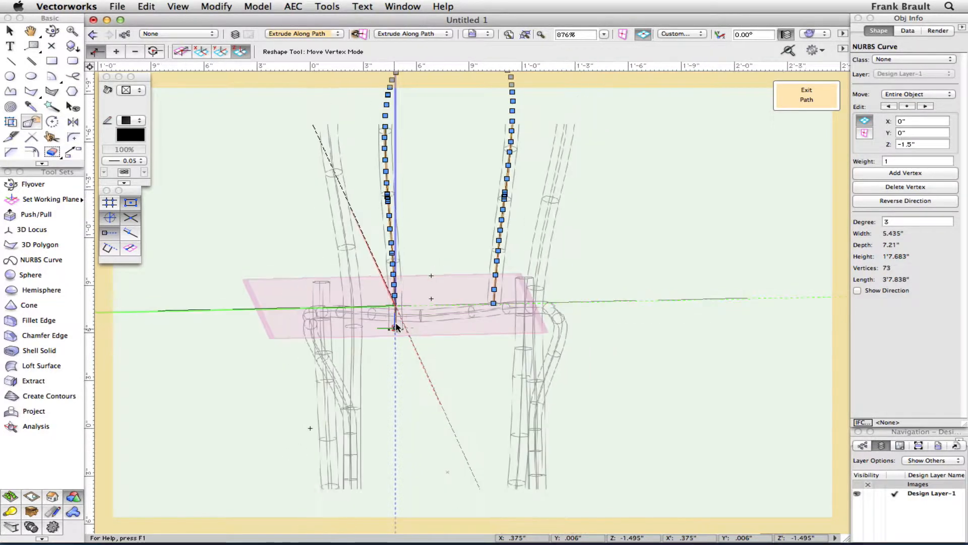
{"action": "scroll", "coordinate": [396, 327], "scroll_direction": "up", "scroll_amount": 4}
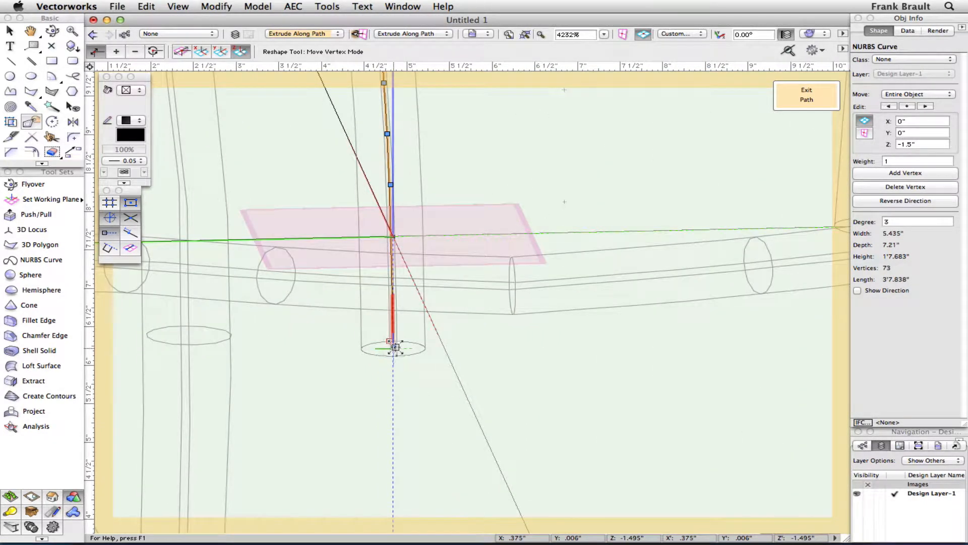
{"action": "key", "text": "super+z"}
{"action": "key", "text": "super+z"}
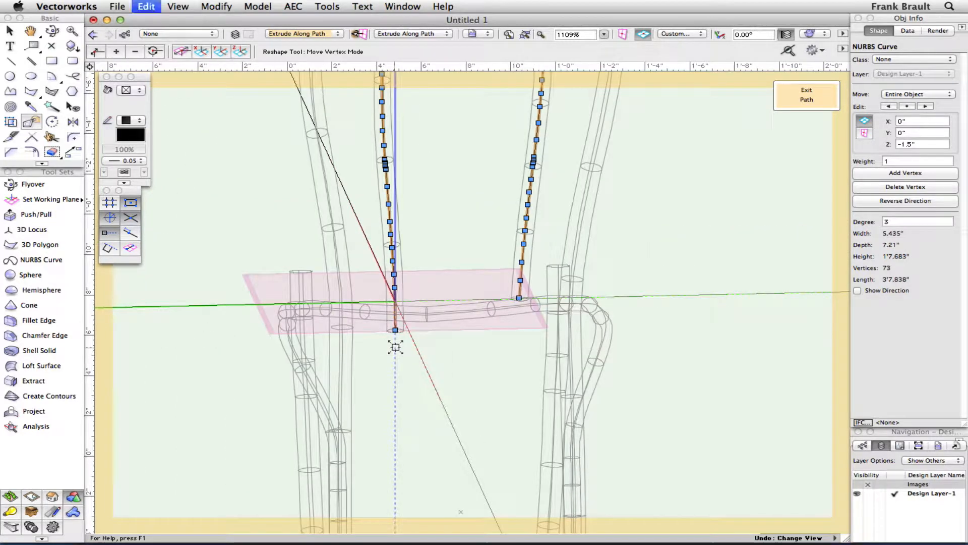
Lower the path's end vertex at the origin vertically to Z -.648", using the snap loupe for precision
{"action": "left_click", "coordinate": [395, 301]}
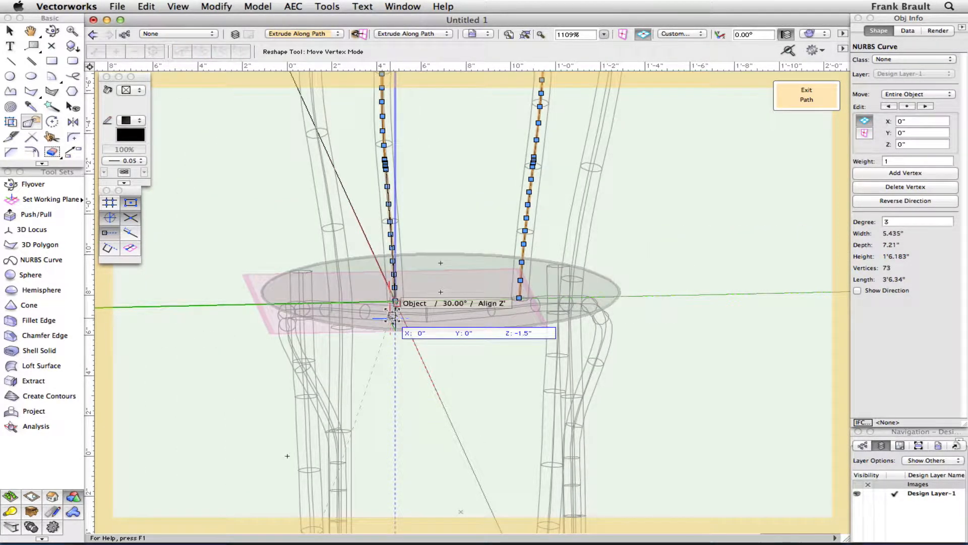
{"action": "key", "text": "z"}
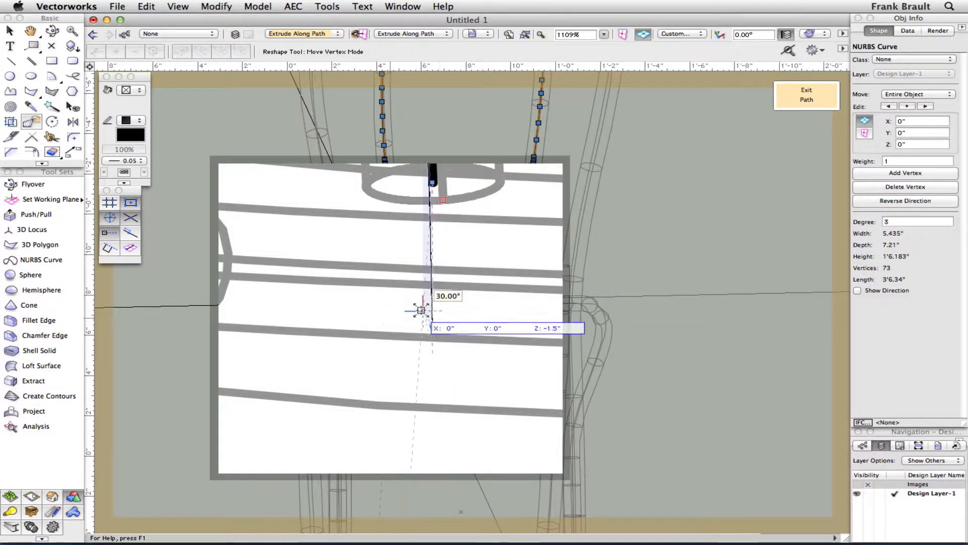
{"action": "left_click", "coordinate": [437, 273]}
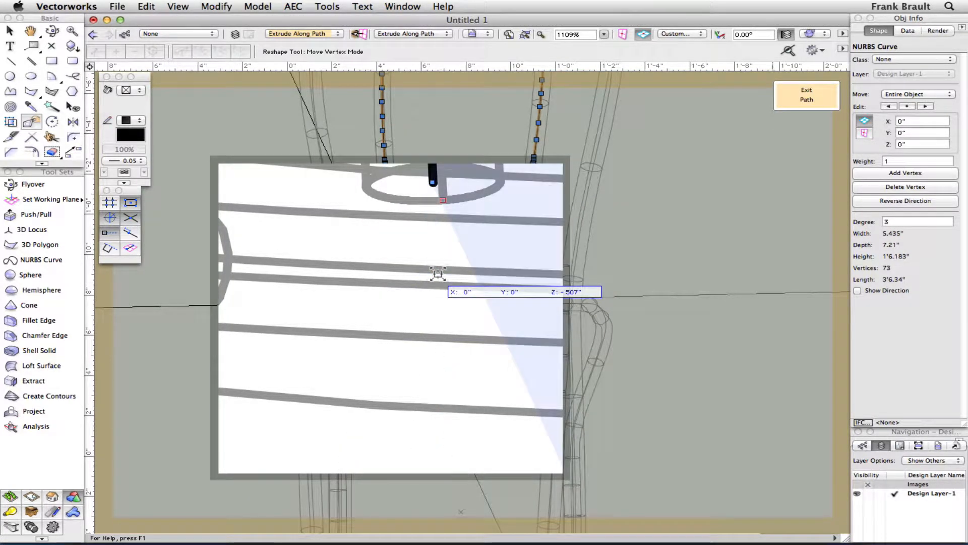
{"action": "left_click", "coordinate": [434, 300]}
{"action": "left_click", "coordinate": [435, 301]}
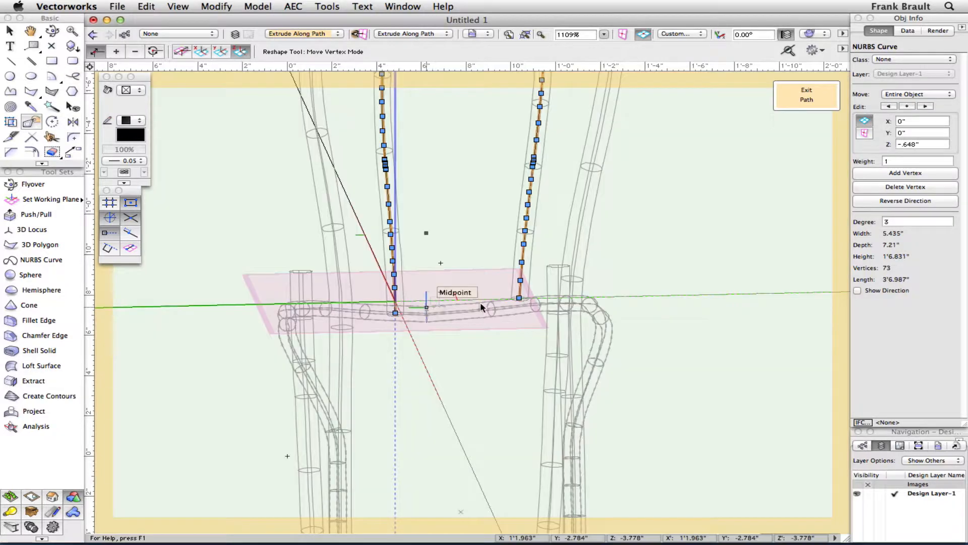
Lower the path's opposite end vertex vertically to Z about -.65" with the snap loupe, and exit path editing
{"action": "left_click", "coordinate": [519, 300]}
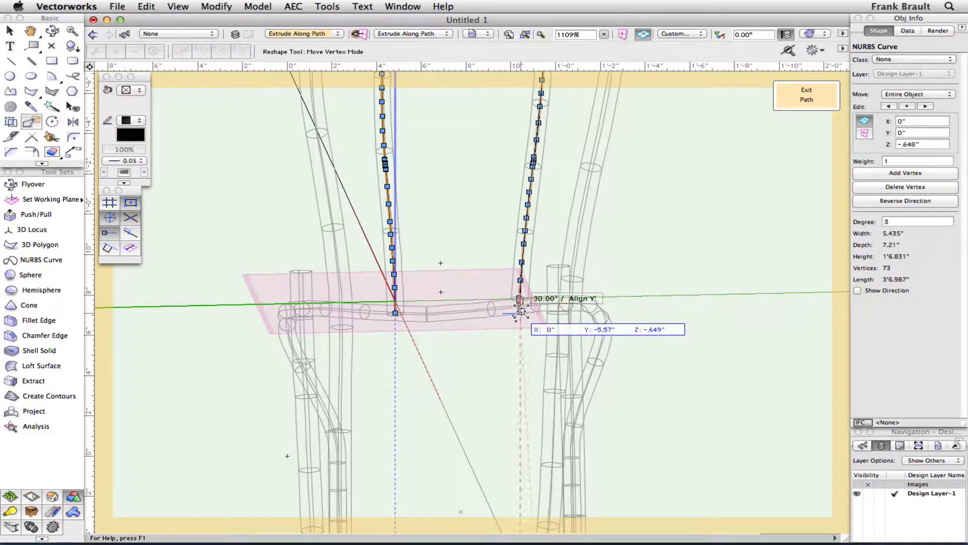
{"action": "key", "text": "z"}
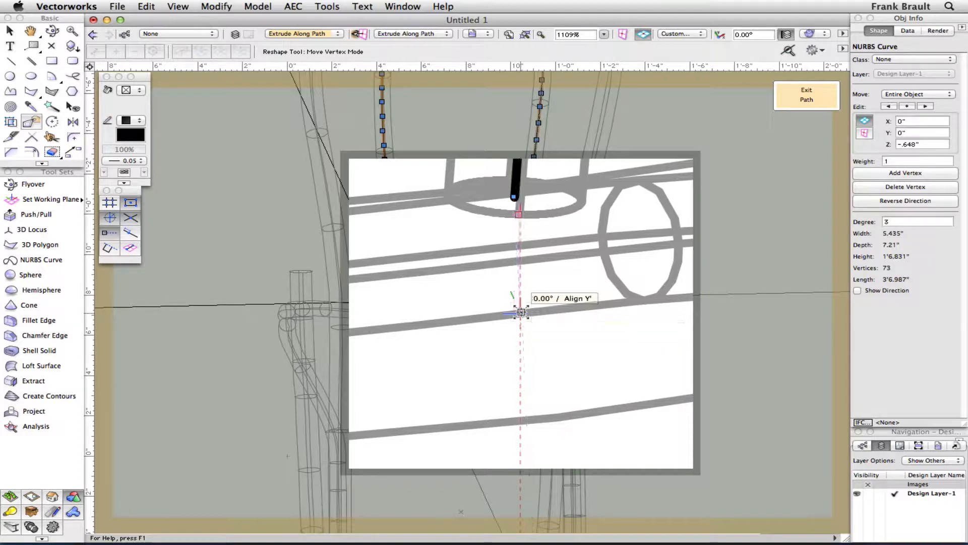
{"action": "left_click", "coordinate": [521, 313]}
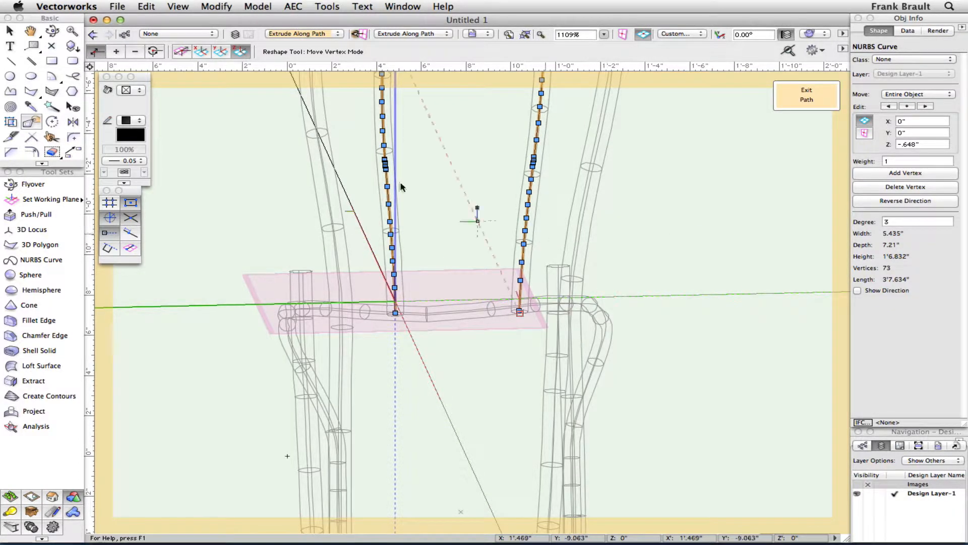
{"action": "left_click", "coordinate": [807, 95]}
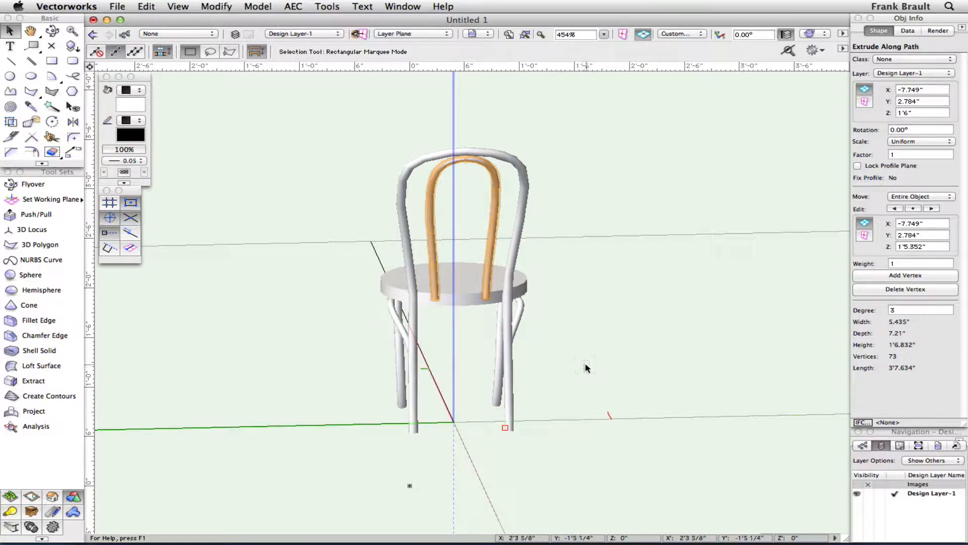
Open the round seat extrusion's circle profile for editing and show it in Top/Plan view
{"action": "left_click", "coordinate": [53, 32]}
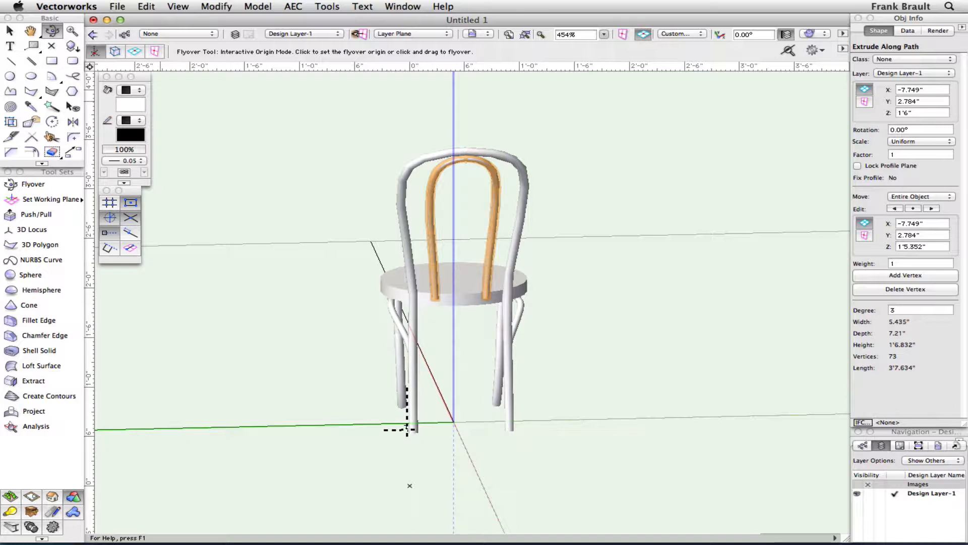
{"action": "key", "text": "x"}
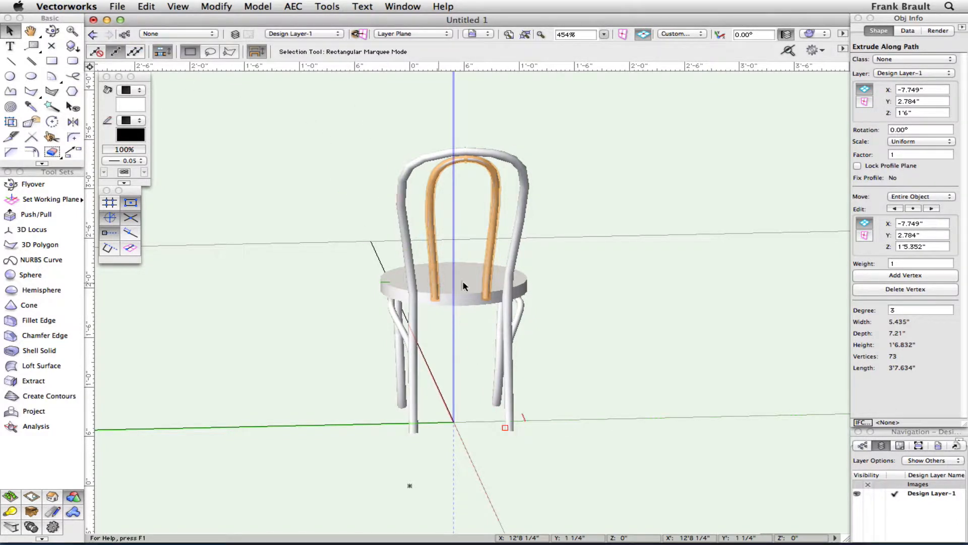
{"action": "left_click", "coordinate": [524, 286]}
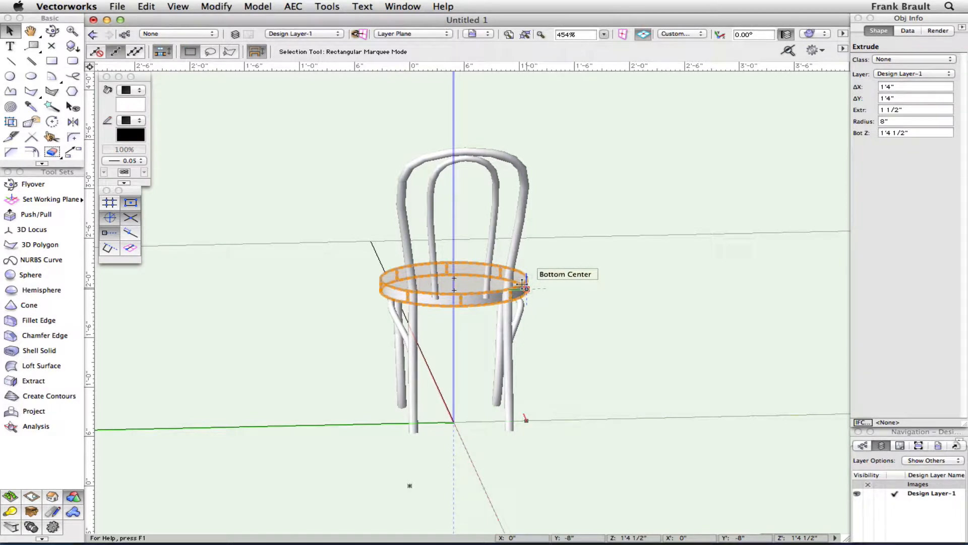
{"action": "double_click", "coordinate": [522, 285]}
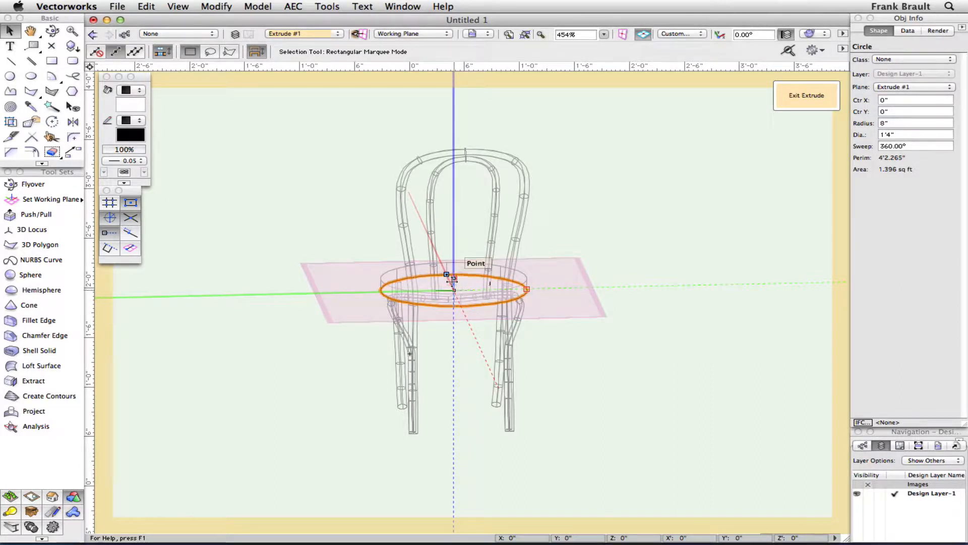
{"action": "key", "text": "0"}
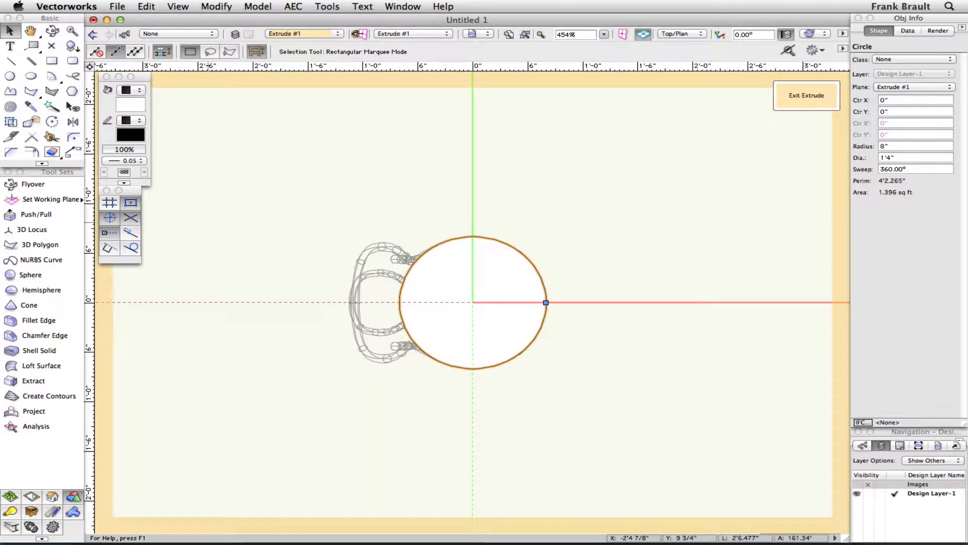
Draw a concentric circle with a 7" radius at the center of the seat profile
{"action": "left_click", "coordinate": [10, 75]}
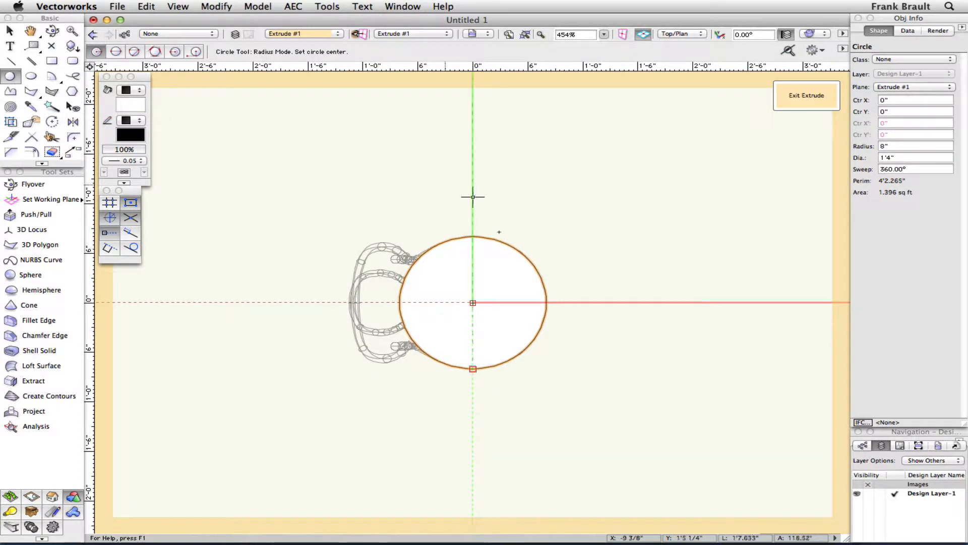
{"action": "left_click", "coordinate": [473, 302]}
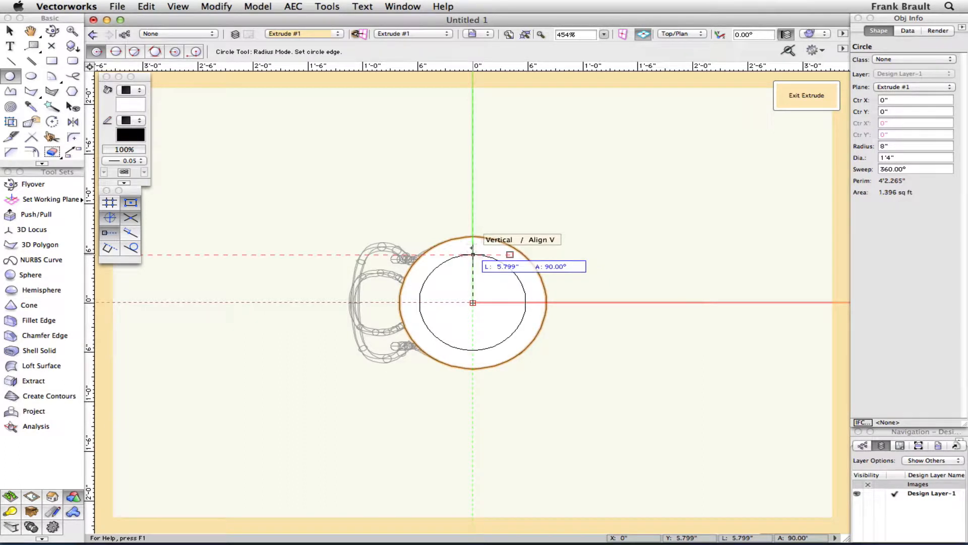
{"action": "key", "text": "Tab"}
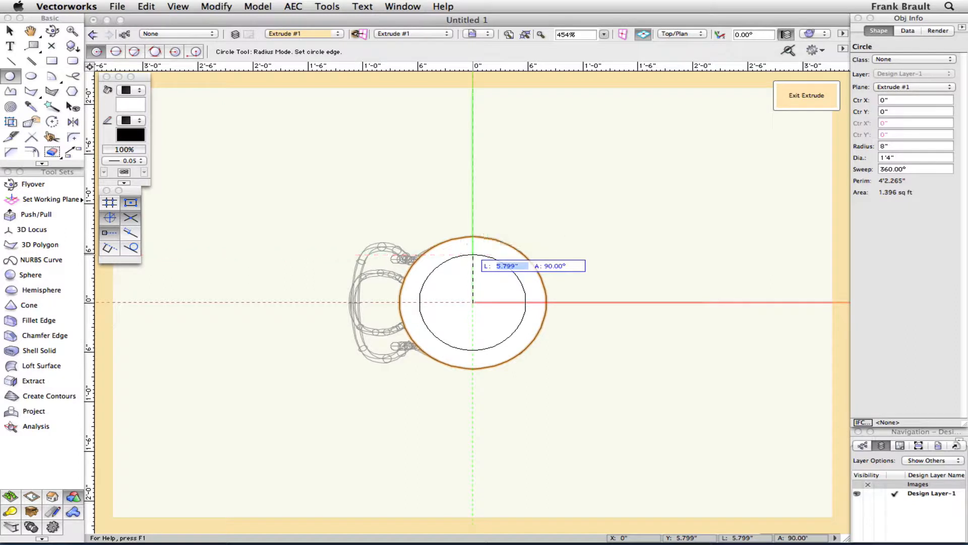
{"action": "type", "text": "7"}
{"action": "key", "text": "Tab"}
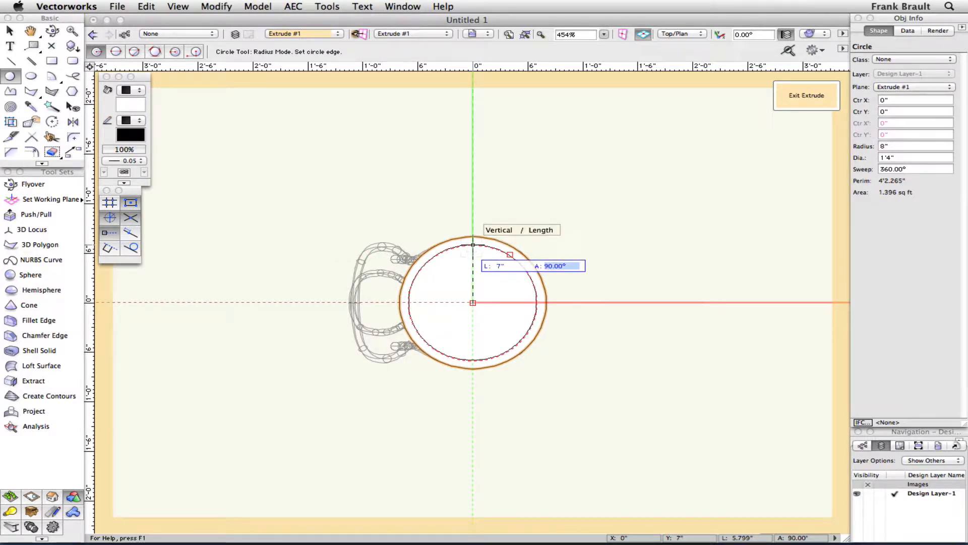
{"action": "key", "text": "Return"}
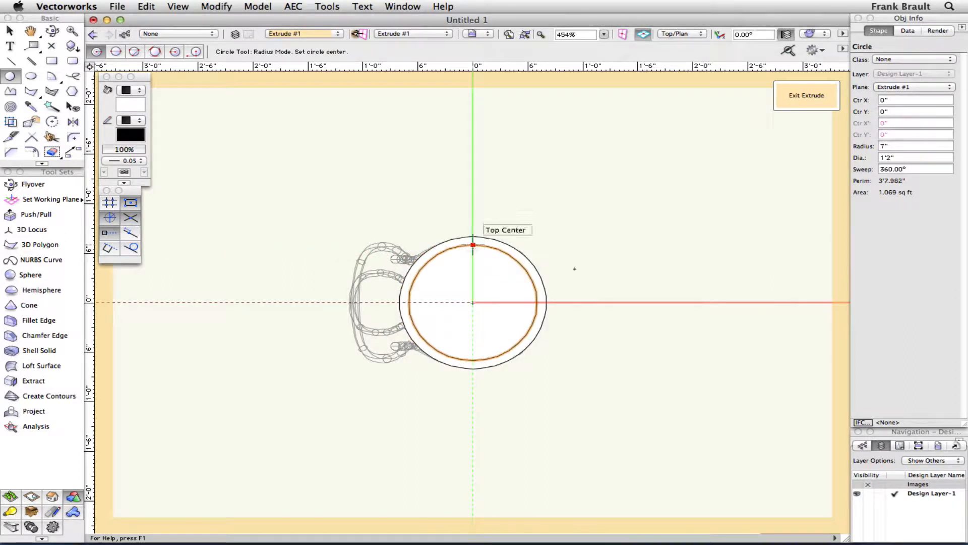
Select both seat profile circles and cut the inner one out of the outer one with Clip Surface
{"action": "left_click", "coordinate": [13, 33]}
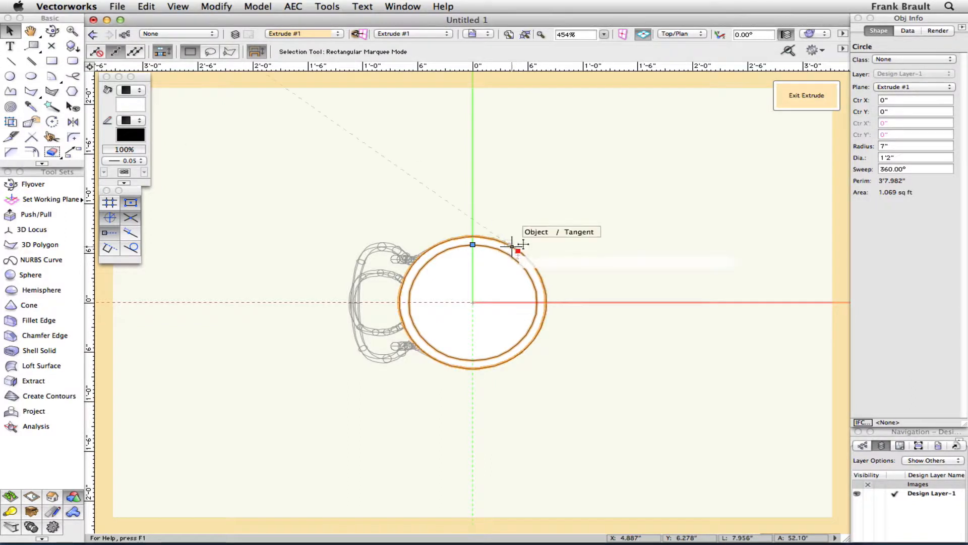
{"action": "key", "text": "super+a"}
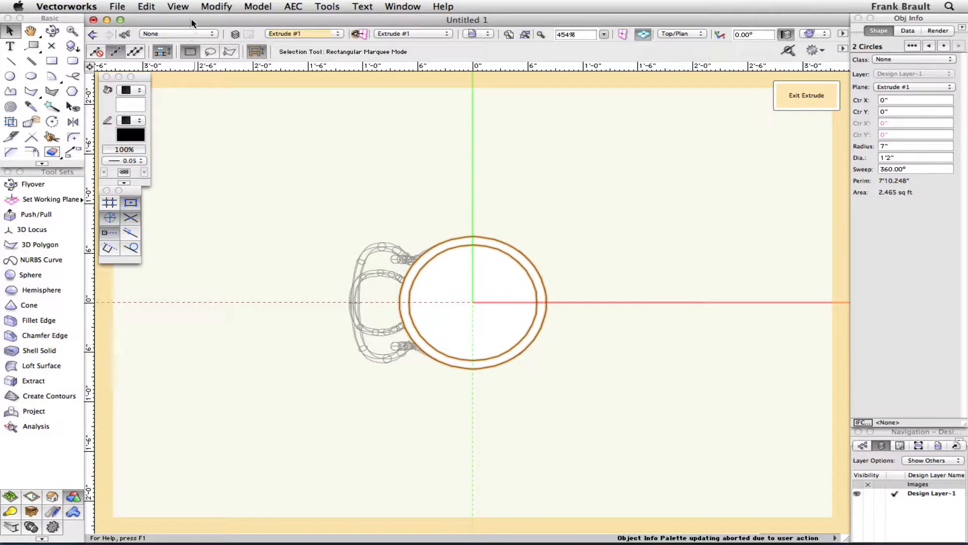
{"action": "left_click", "coordinate": [216, 7]}
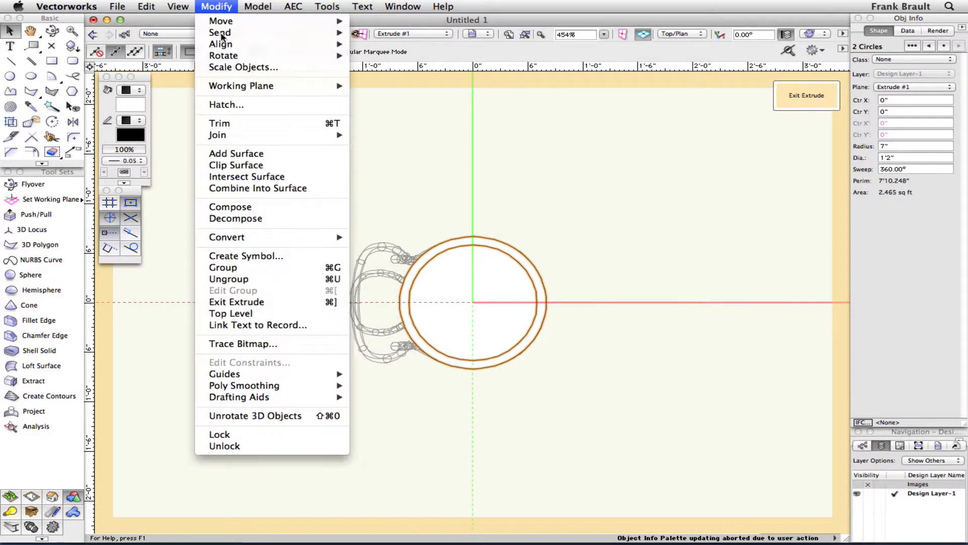
{"action": "left_click", "coordinate": [252, 167]}
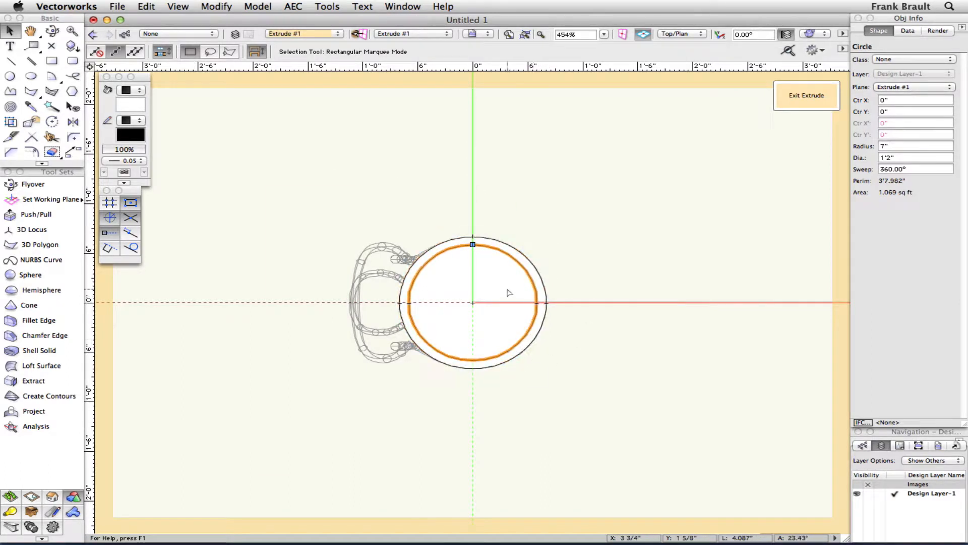
Move the inner circle aside to check the clipped seat ring, undo the move, and decline the backup save
{"action": "left_click_drag", "start_coordinate": [509, 293], "coordinate": [632, 290]}
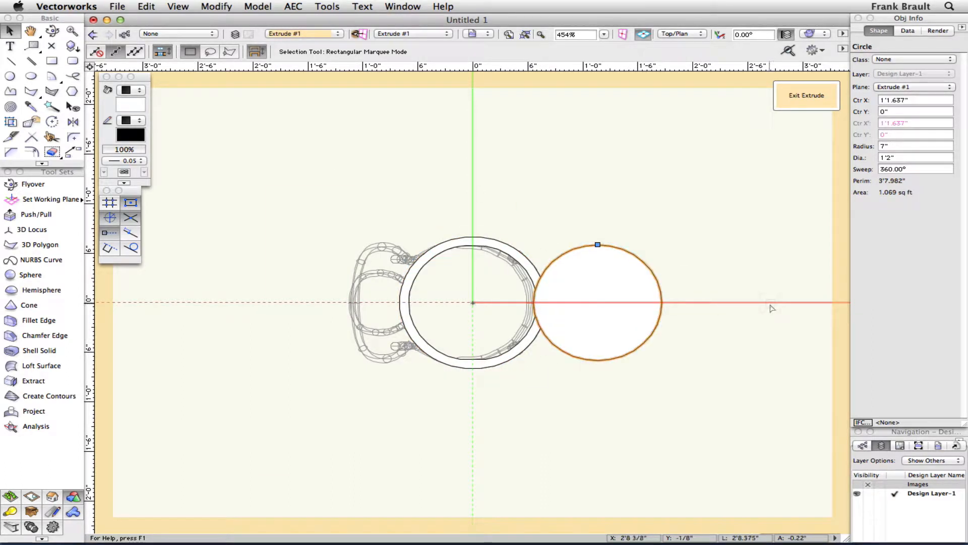
{"action": "key", "text": "super+z"}
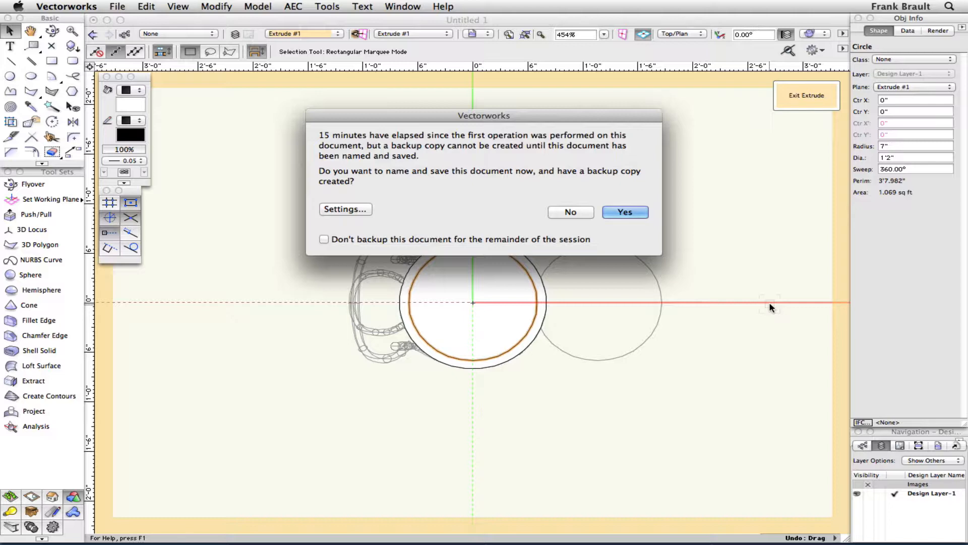
{"action": "key", "text": "super"}
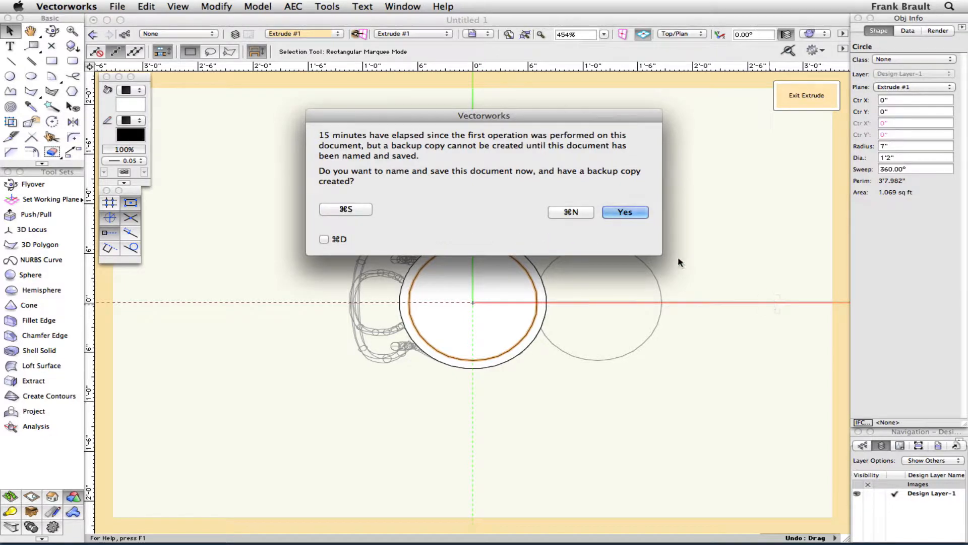
{"action": "left_click", "coordinate": [561, 209]}
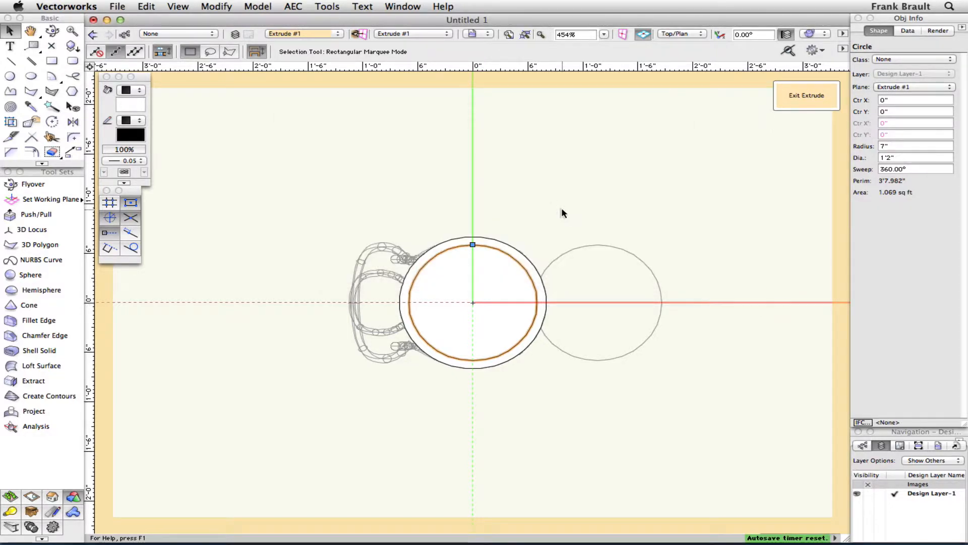
Exit the seat extrusion's profile editing and paste the 7" radius circle in place on Design Layer-1
{"action": "left_click", "coordinate": [562, 211]}
{"action": "left_click", "coordinate": [778, 98]}
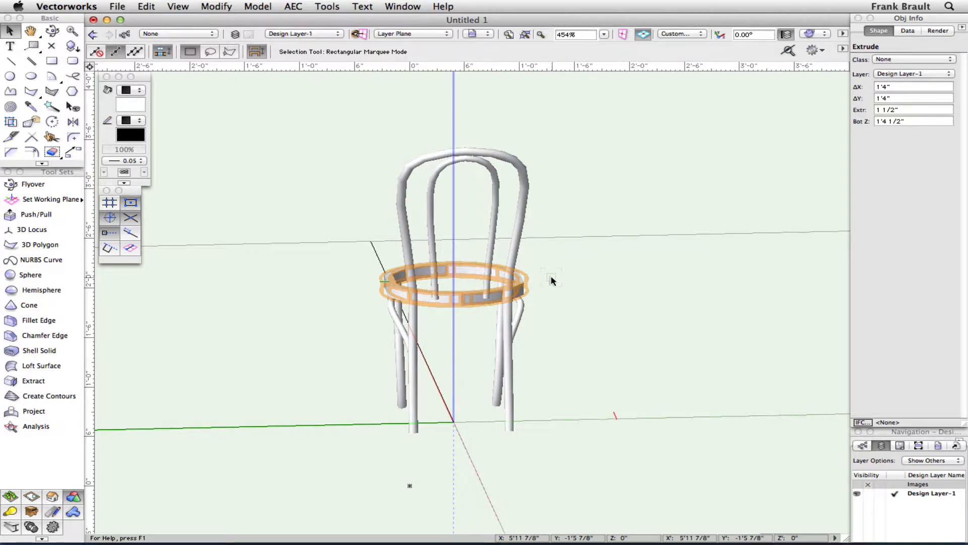
{"action": "key", "text": "alt+super+v"}
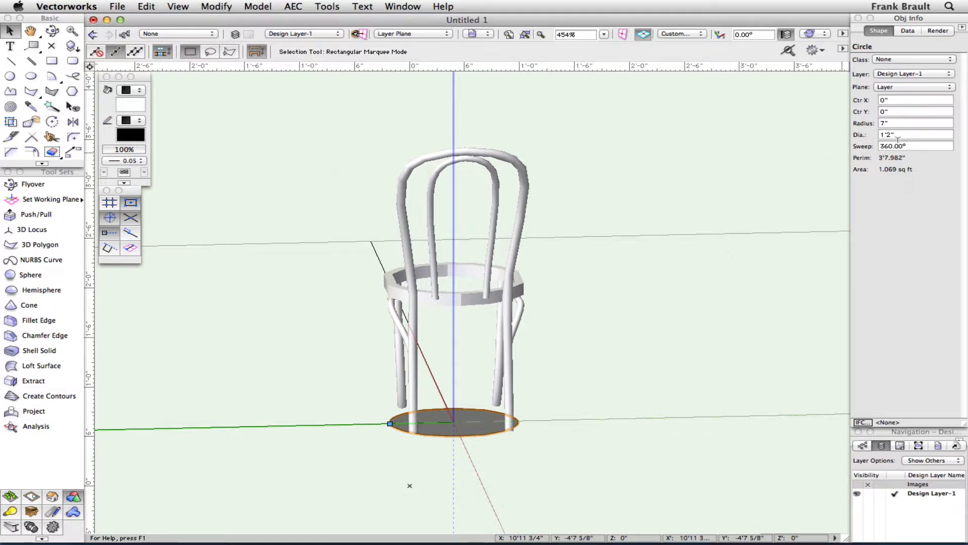
Convert the pasted circle into a NURBS surface with Create Surface from Curves
{"action": "left_click", "coordinate": [218, 7]}
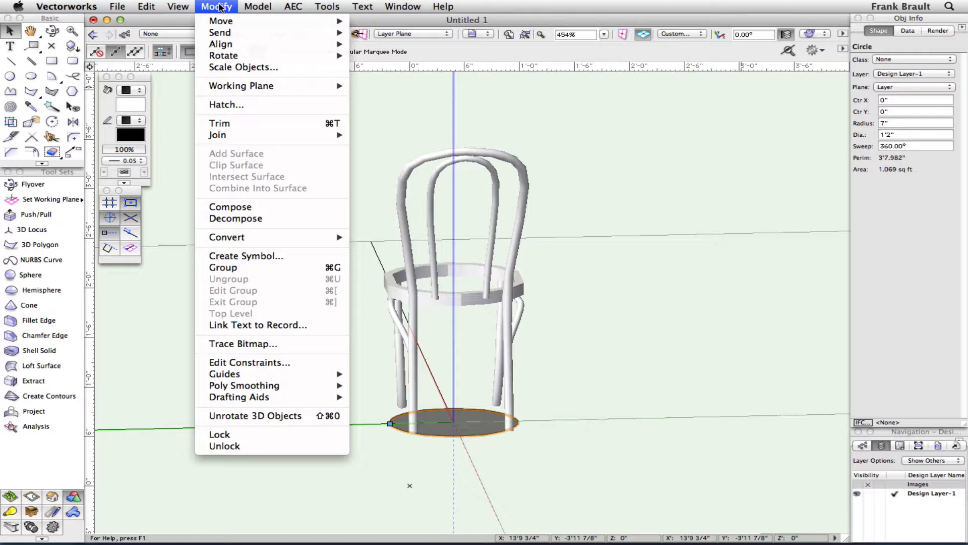
{"action": "mouse_move", "coordinate": [243, 7]}
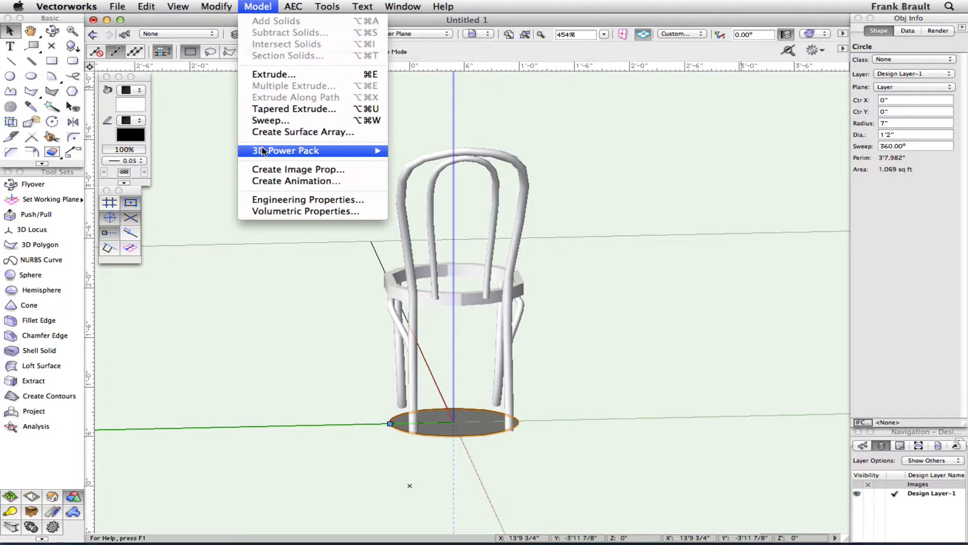
{"action": "mouse_move", "coordinate": [361, 150]}
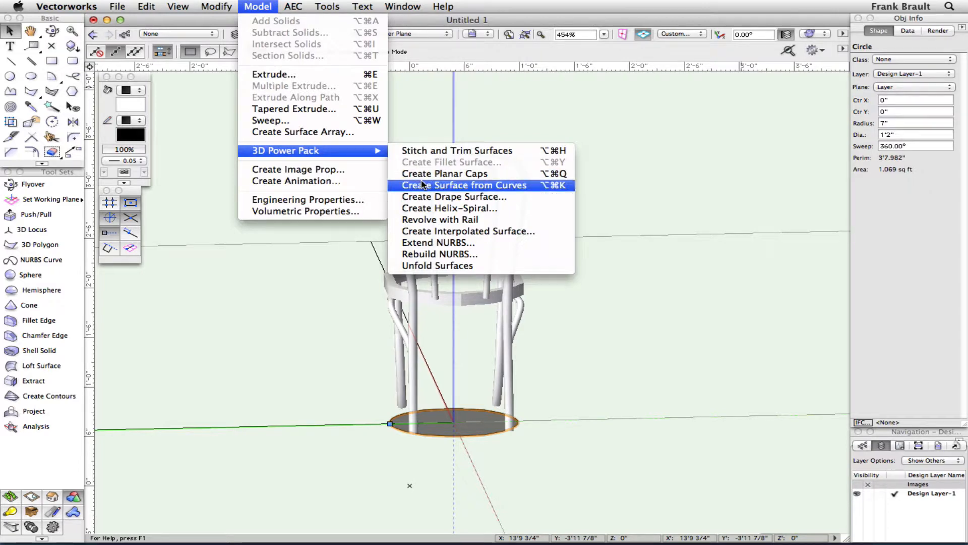
{"action": "left_click", "coordinate": [452, 188]}
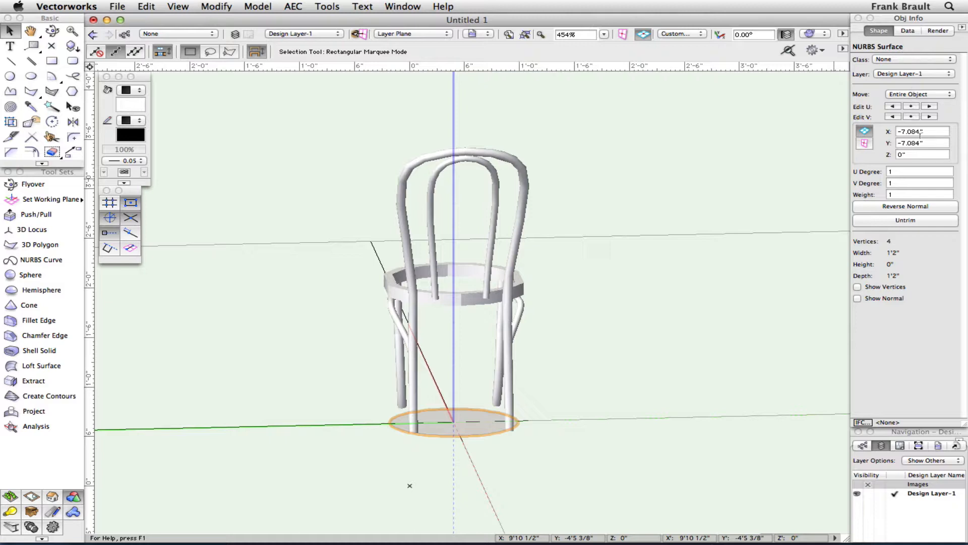
Set the circular surface's Z position to 18" so it fills the seat ring
{"action": "left_click", "coordinate": [907, 154]}
{"action": "type", "text": "1"}
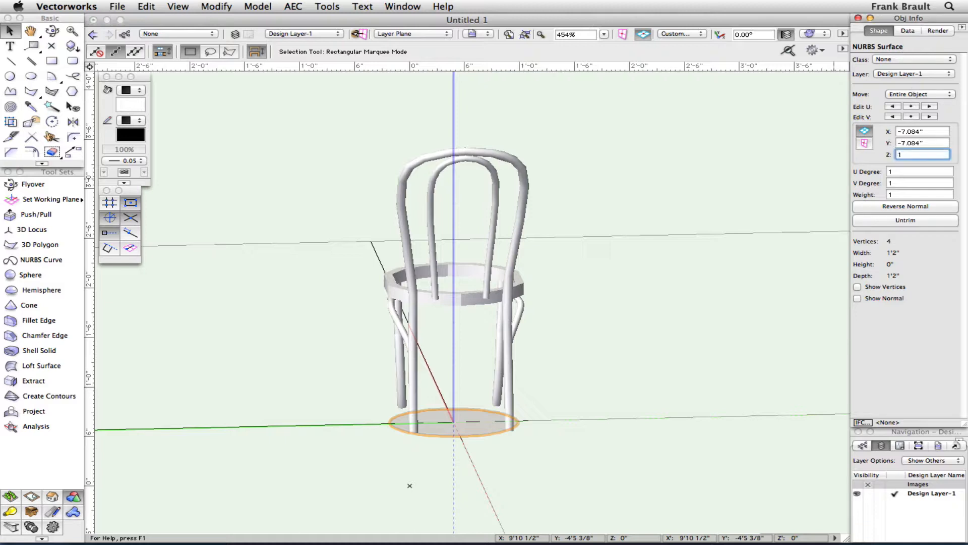
{"action": "type", "text": "8"}
{"action": "key", "text": "Return"}
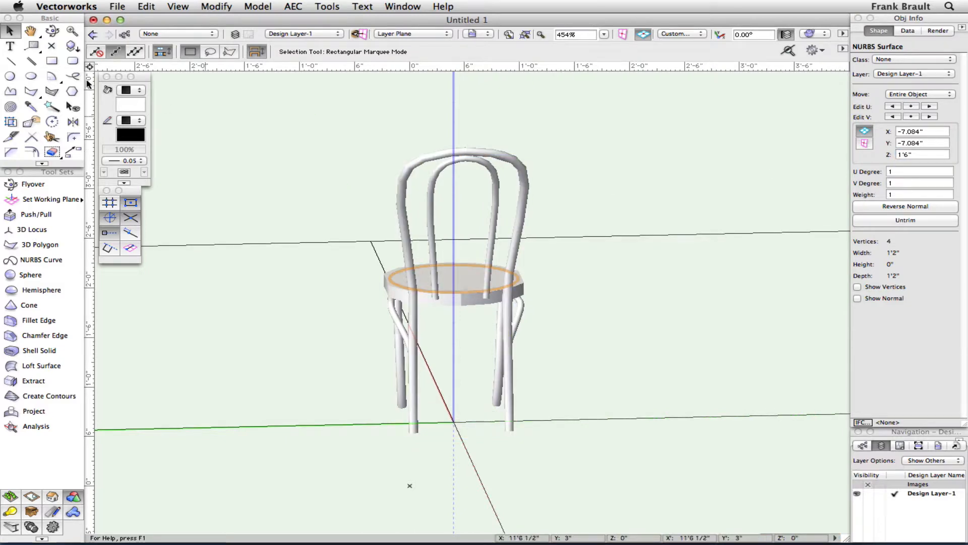
Select the bent leg brace under the seat and set its Z position to 1", then refine it to 1 1/4"
{"action": "left_click", "coordinate": [52, 31]}
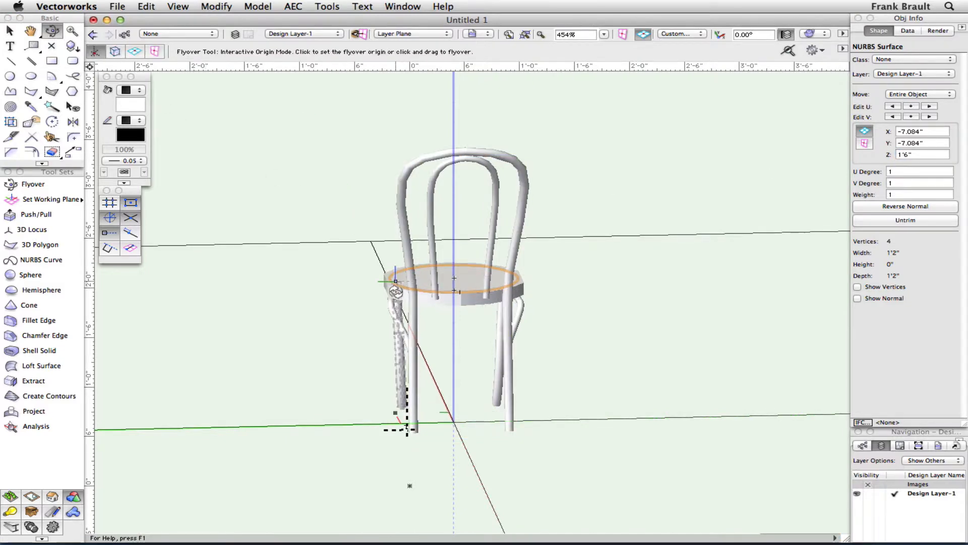
{"action": "left_click_drag", "start_coordinate": [405, 296], "coordinate": [598, 304]}
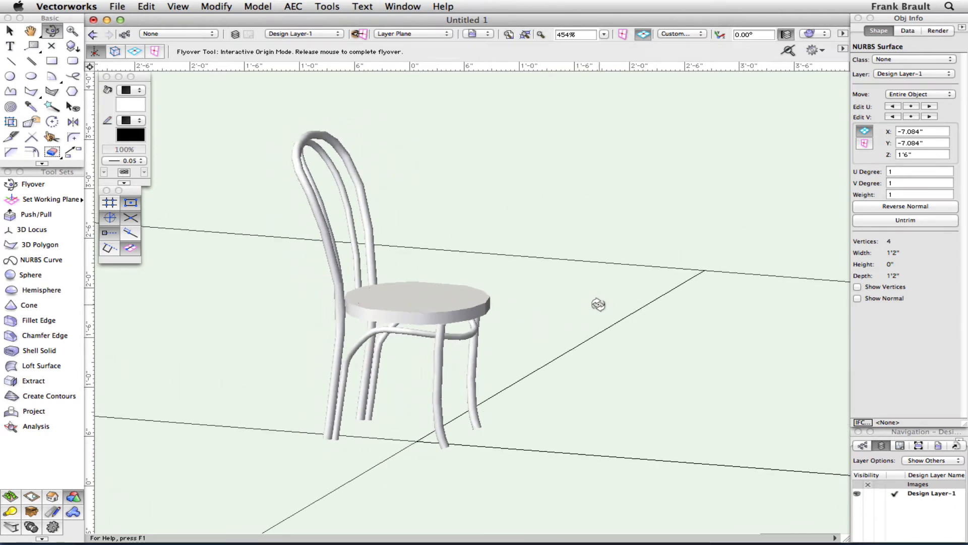
{"action": "left_click_drag", "start_coordinate": [598, 304], "coordinate": [598, 304]}
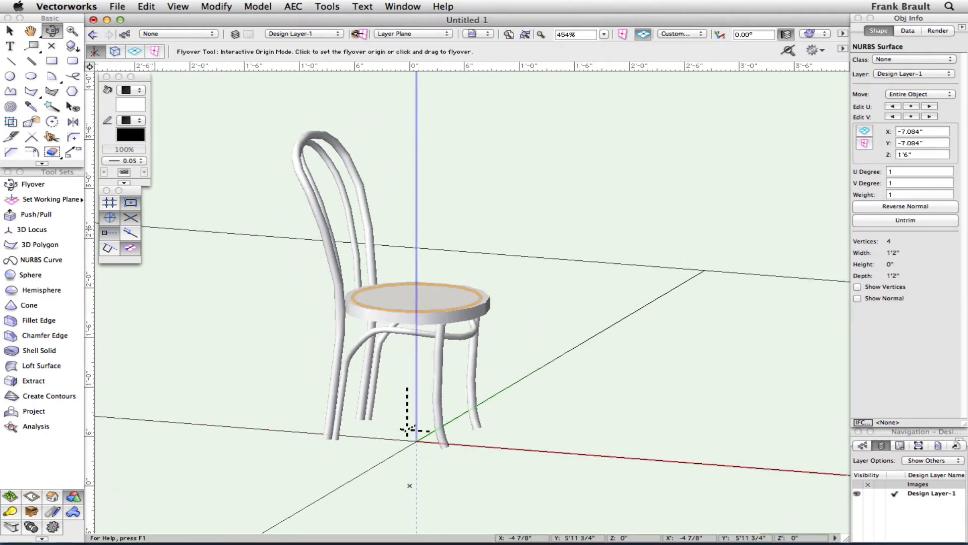
{"action": "left_click", "coordinate": [8, 32]}
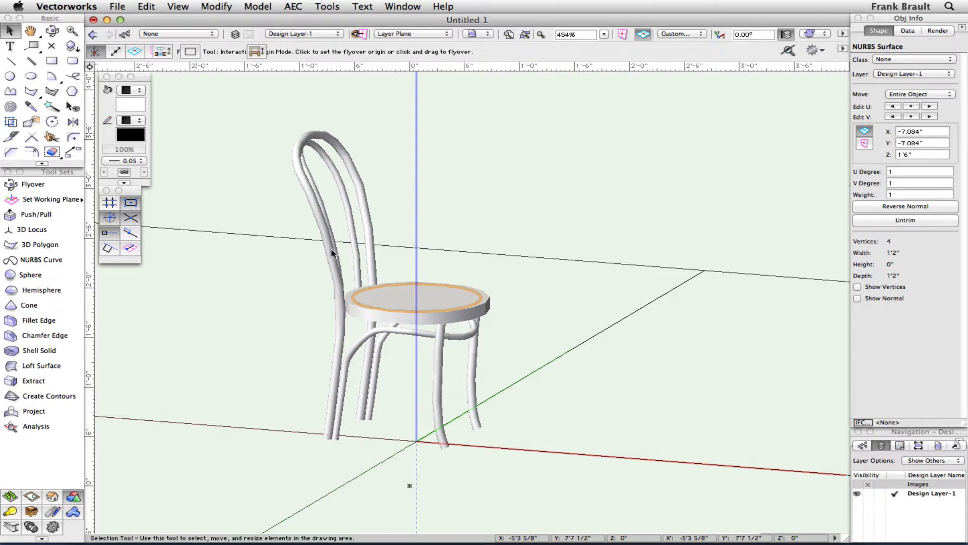
{"action": "left_click", "coordinate": [403, 328]}
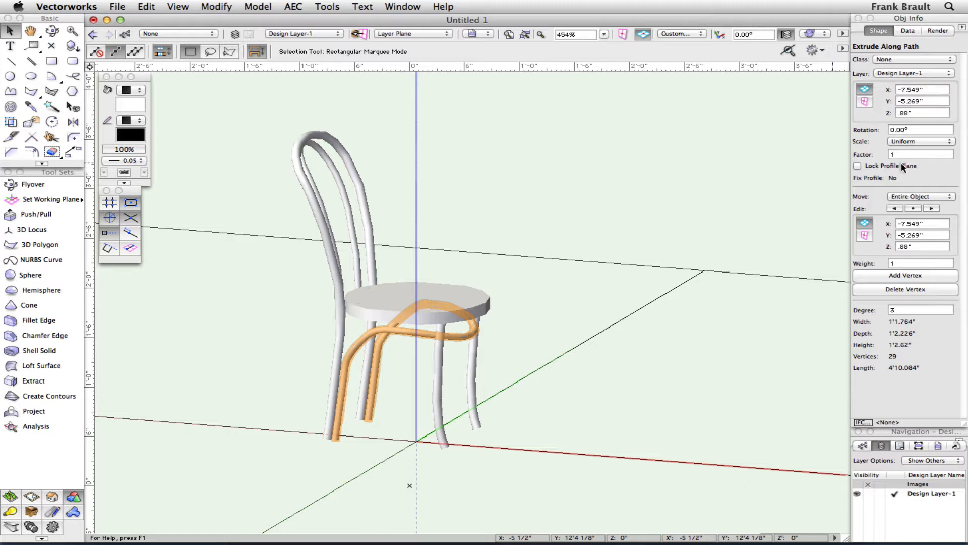
{"action": "left_click", "coordinate": [907, 112]}
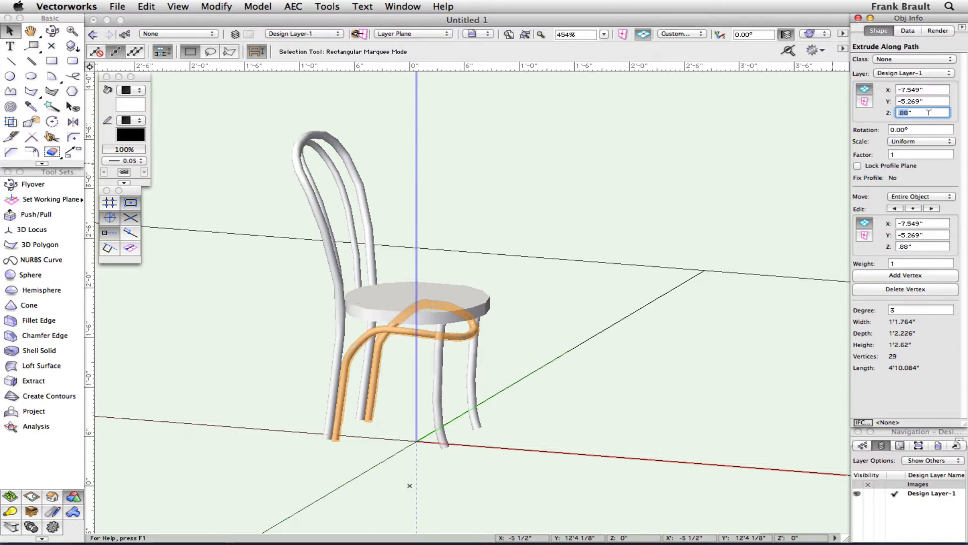
{"action": "key", "text": "Return"}
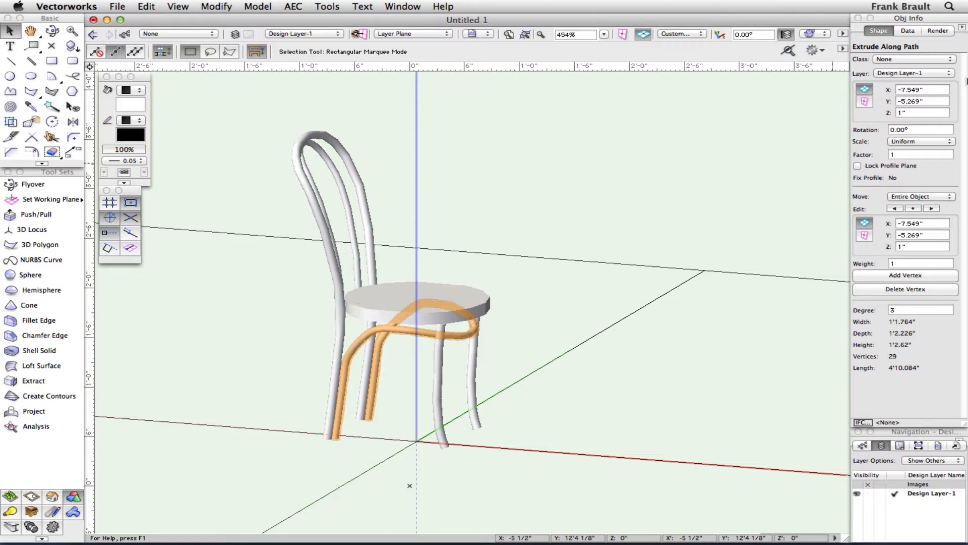
{"action": "left_click", "coordinate": [902, 111]}
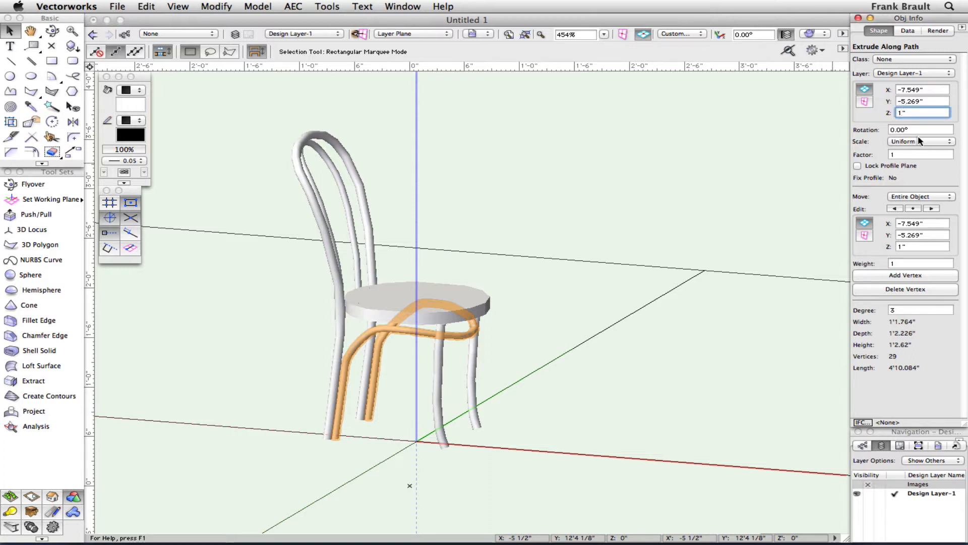
{"action": "type", "text": "1/4"}
{"action": "key", "text": "Return"}
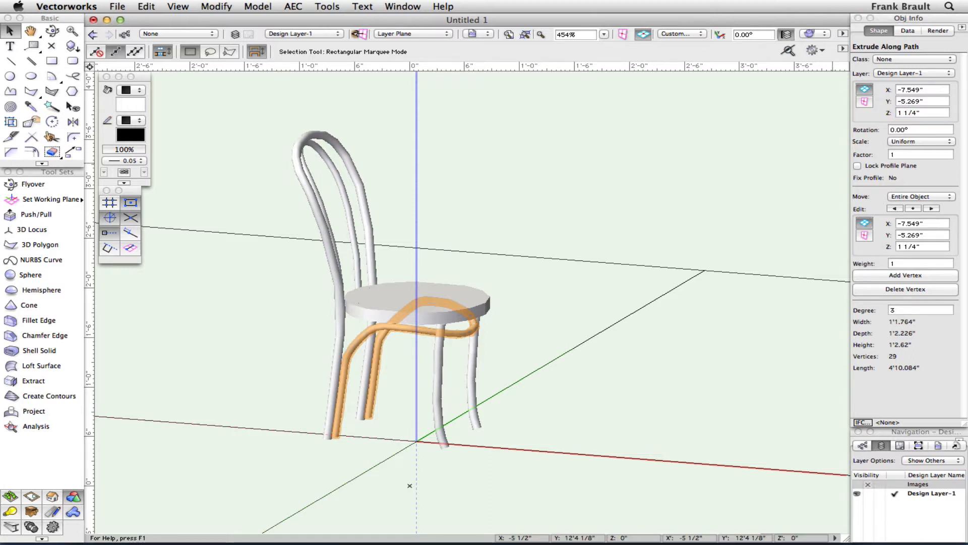
Check the gap between the leg brace and the seat's underside, and set the brace's Z position to 1 1/2"
{"action": "left_click", "coordinate": [52, 30]}
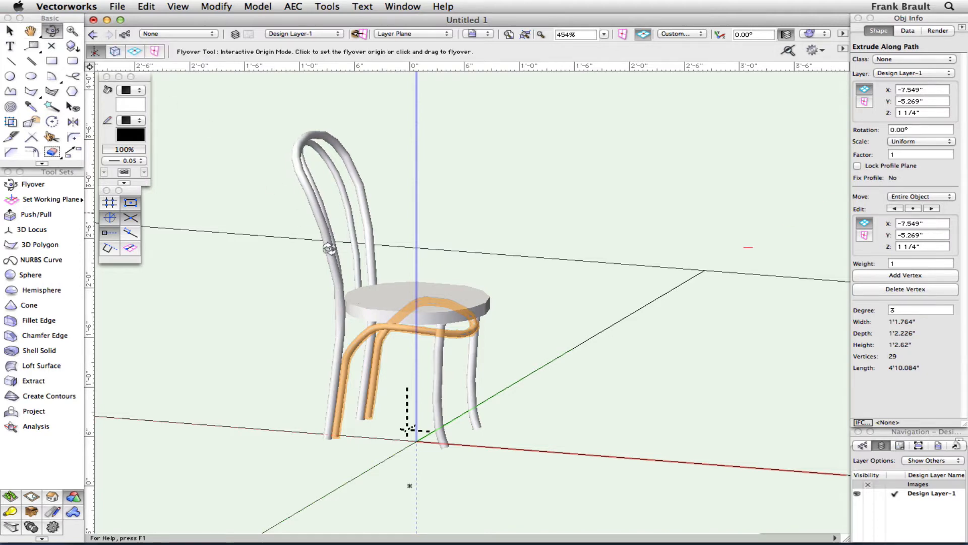
{"action": "left_click_drag", "start_coordinate": [395, 343], "coordinate": [246, 336]}
{"action": "scroll", "coordinate": [371, 303], "scroll_direction": "up", "scroll_amount": 5}
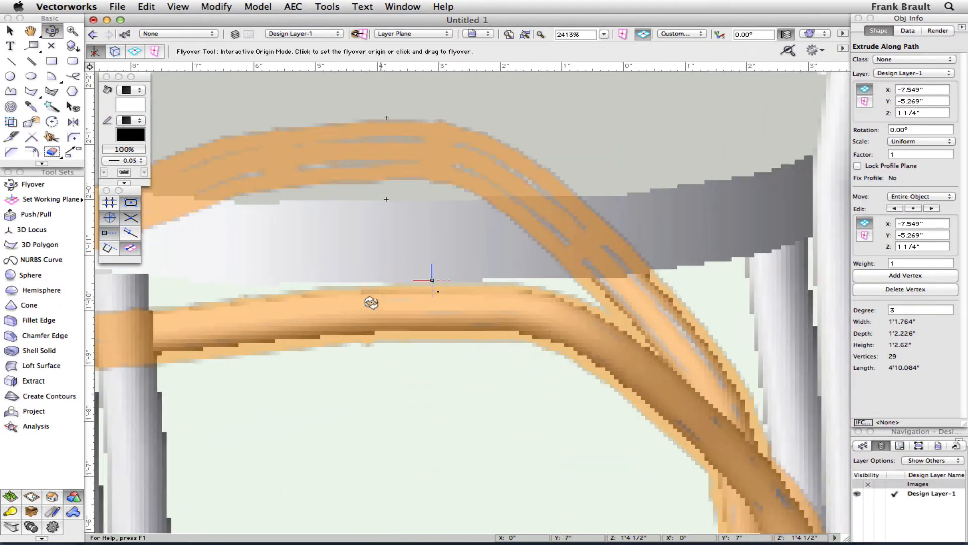
{"action": "scroll", "coordinate": [371, 303], "scroll_direction": "up", "scroll_amount": 3}
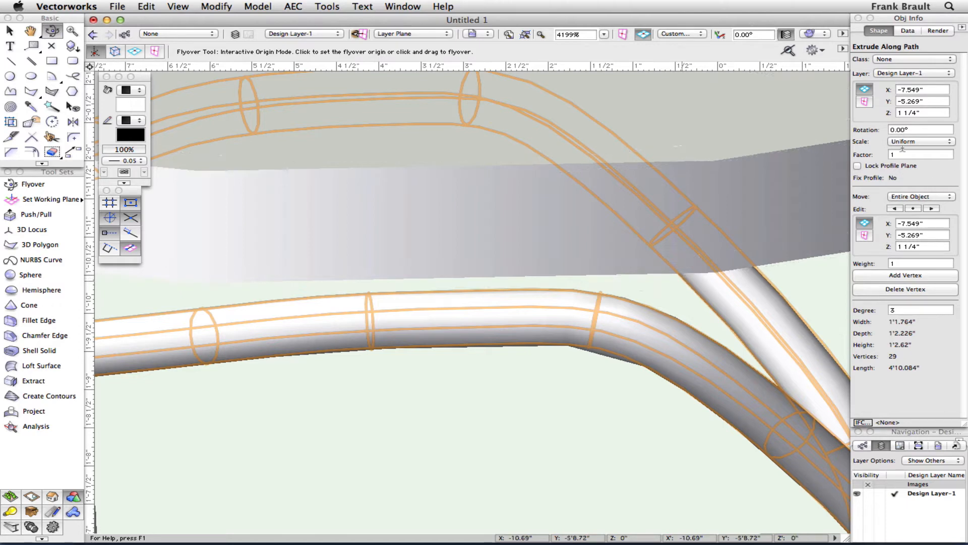
{"action": "left_click", "coordinate": [917, 110]}
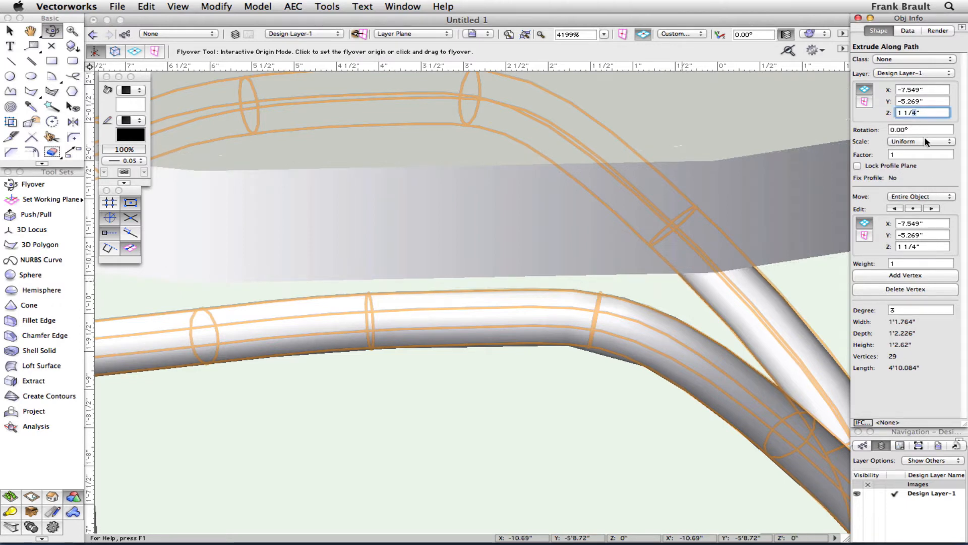
{"action": "key", "text": "Return"}
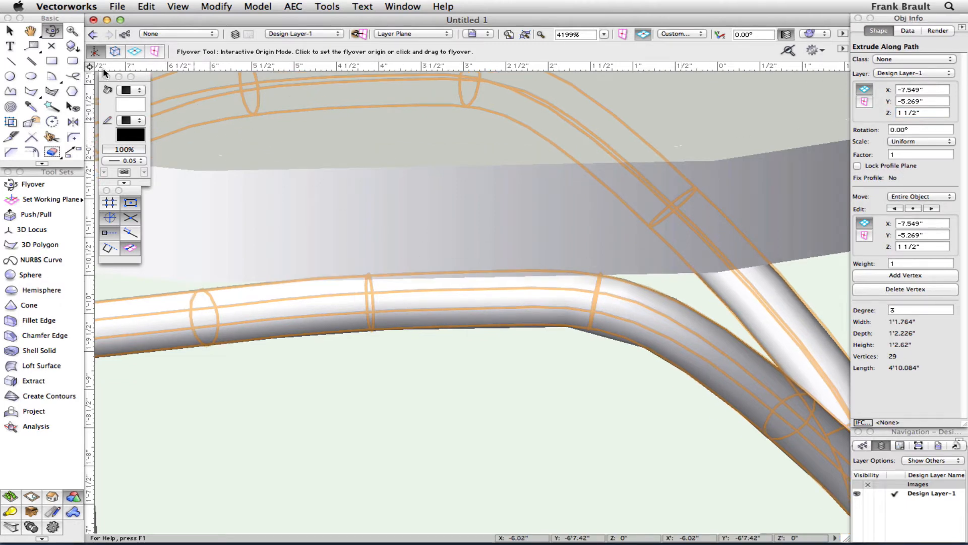
Return to the whole-chair view and examine the seat and leg brace from several sides
{"action": "left_click", "coordinate": [94, 34]}
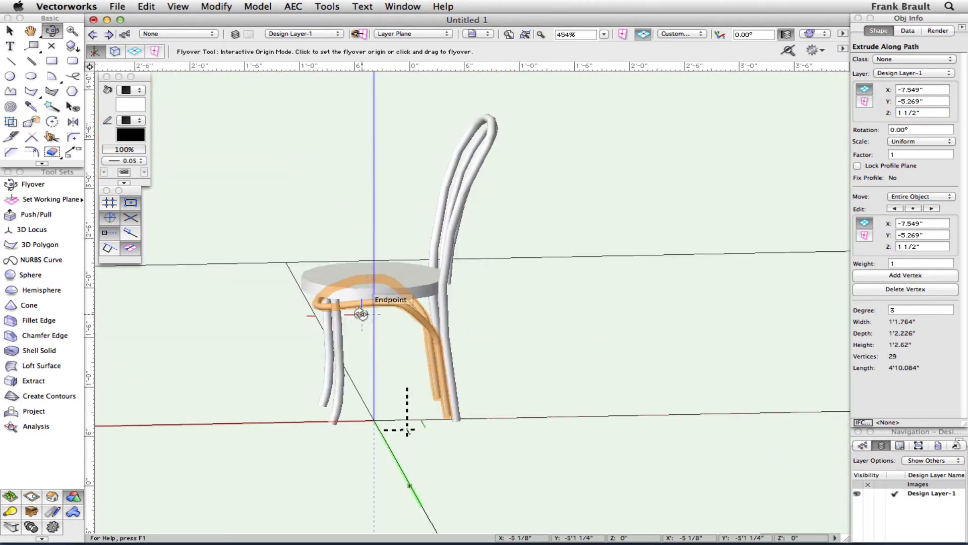
{"action": "left_click_drag", "start_coordinate": [359, 307], "coordinate": [389, 325]}
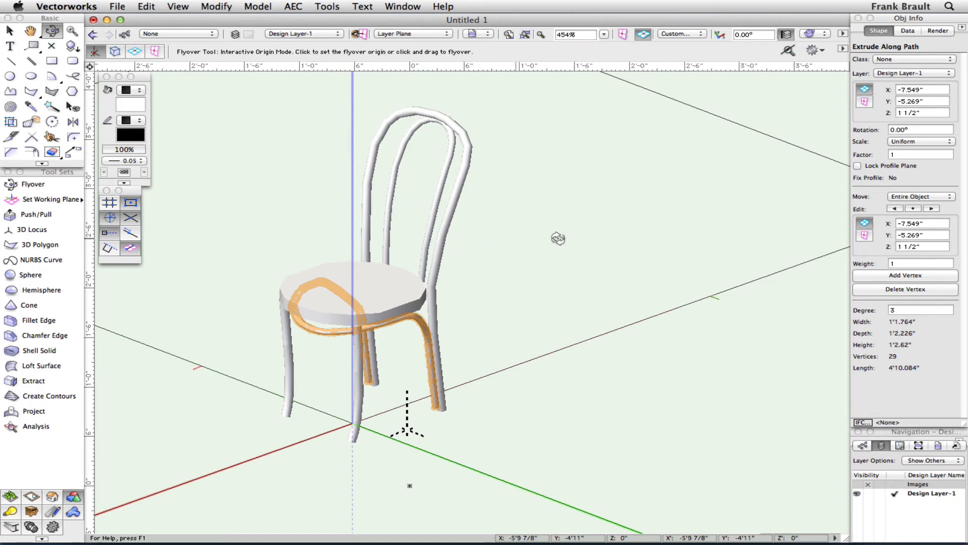
{"action": "key", "text": "x"}
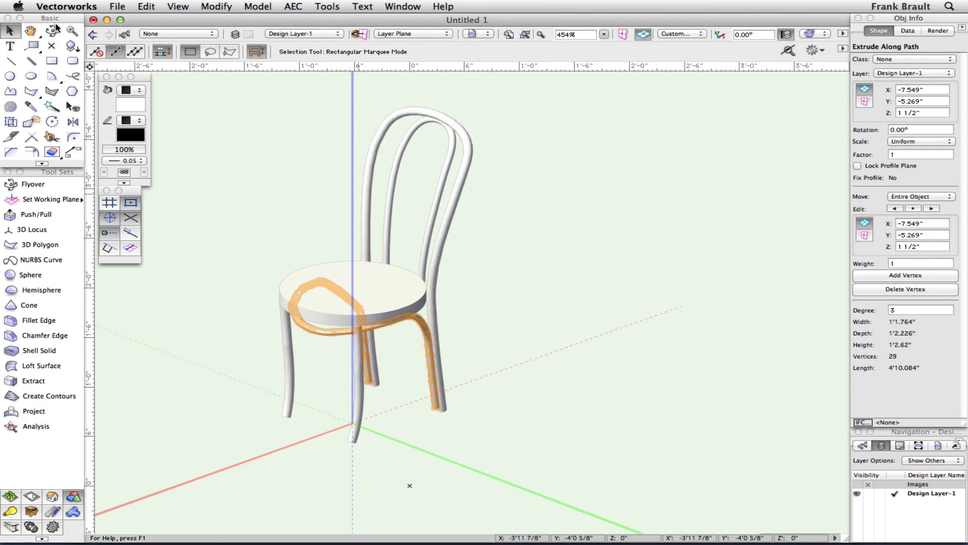
{"action": "left_click", "coordinate": [52, 32]}
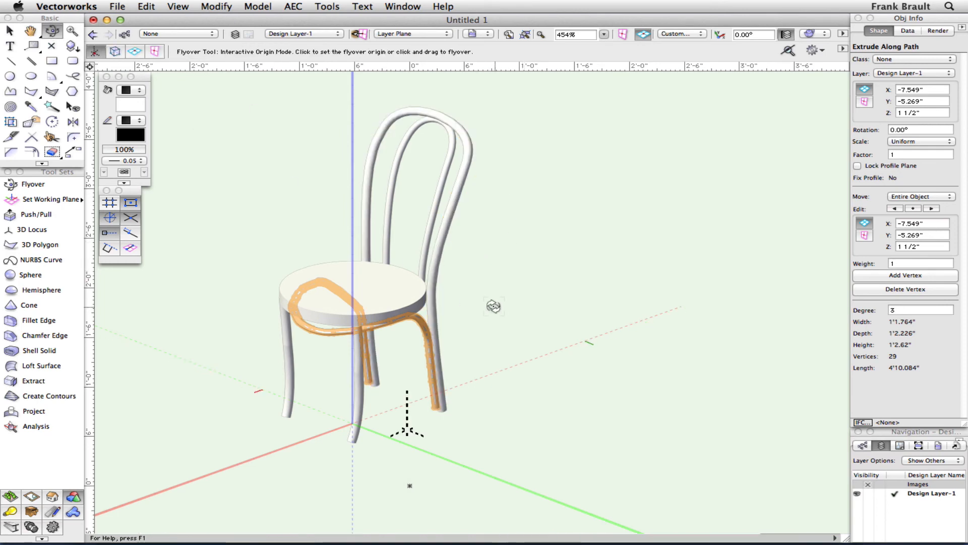
{"action": "left_click_drag", "start_coordinate": [492, 306], "coordinate": [586, 294]}
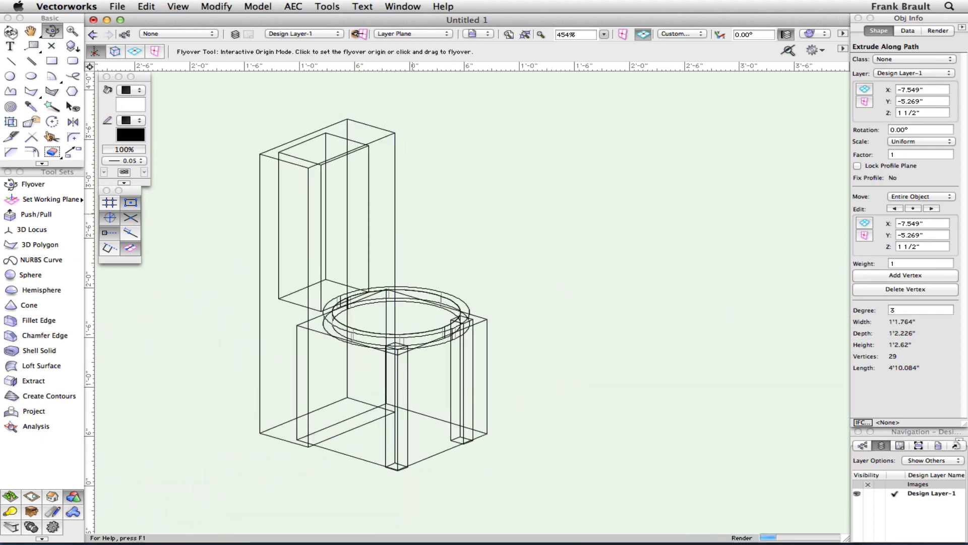
{"action": "left_click", "coordinate": [10, 33]}
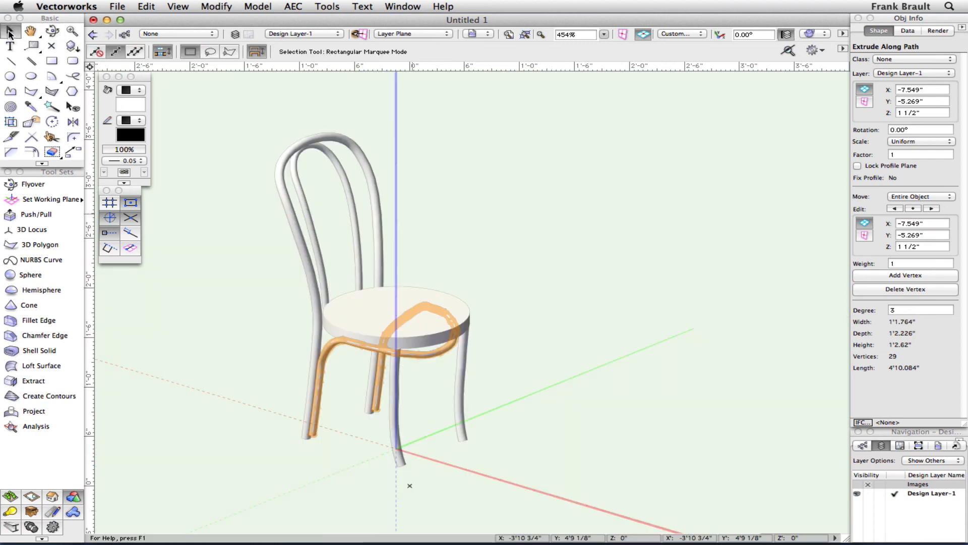